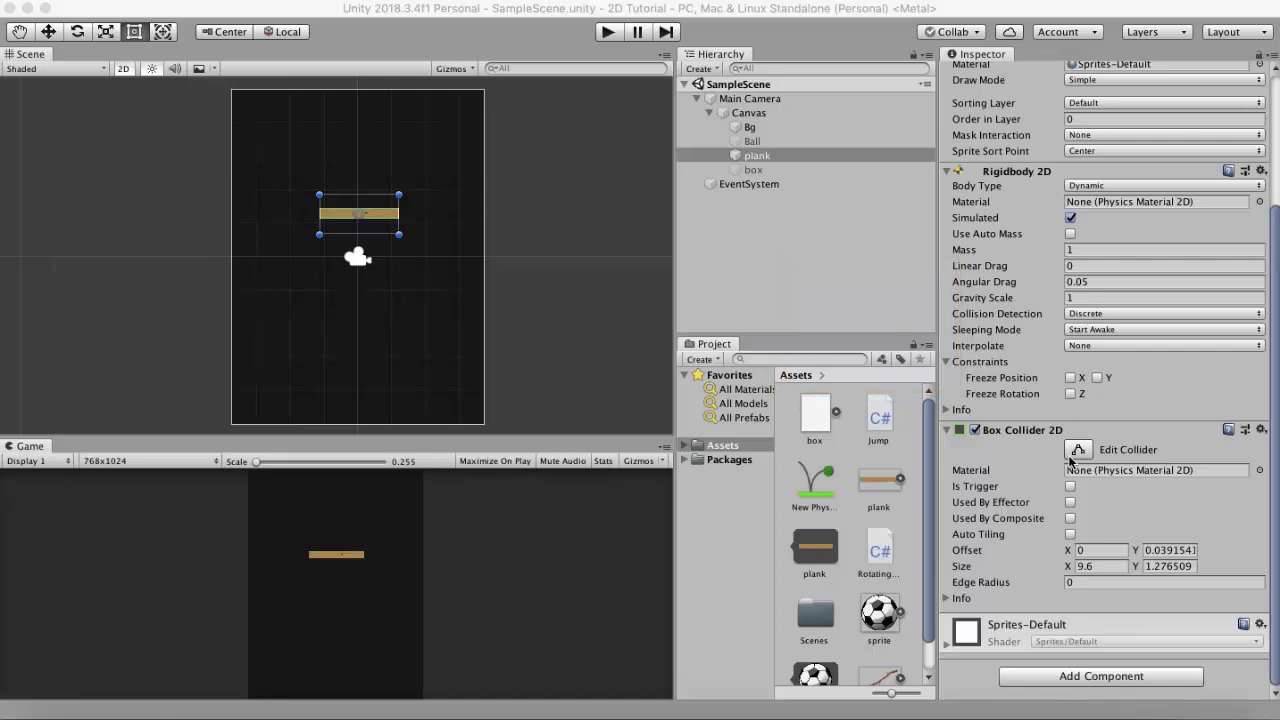
Add a Slider Joint 2D component to the plank by searching for 'slider'
click(1085, 677)
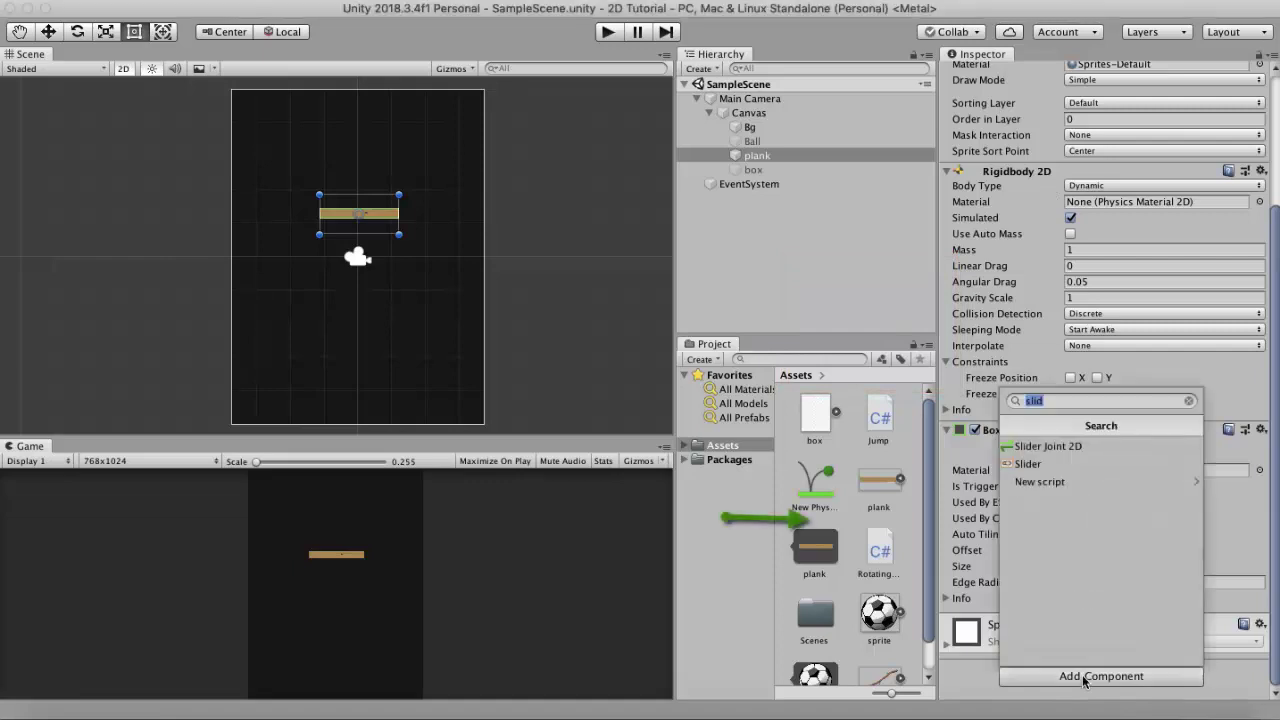
text(slider)
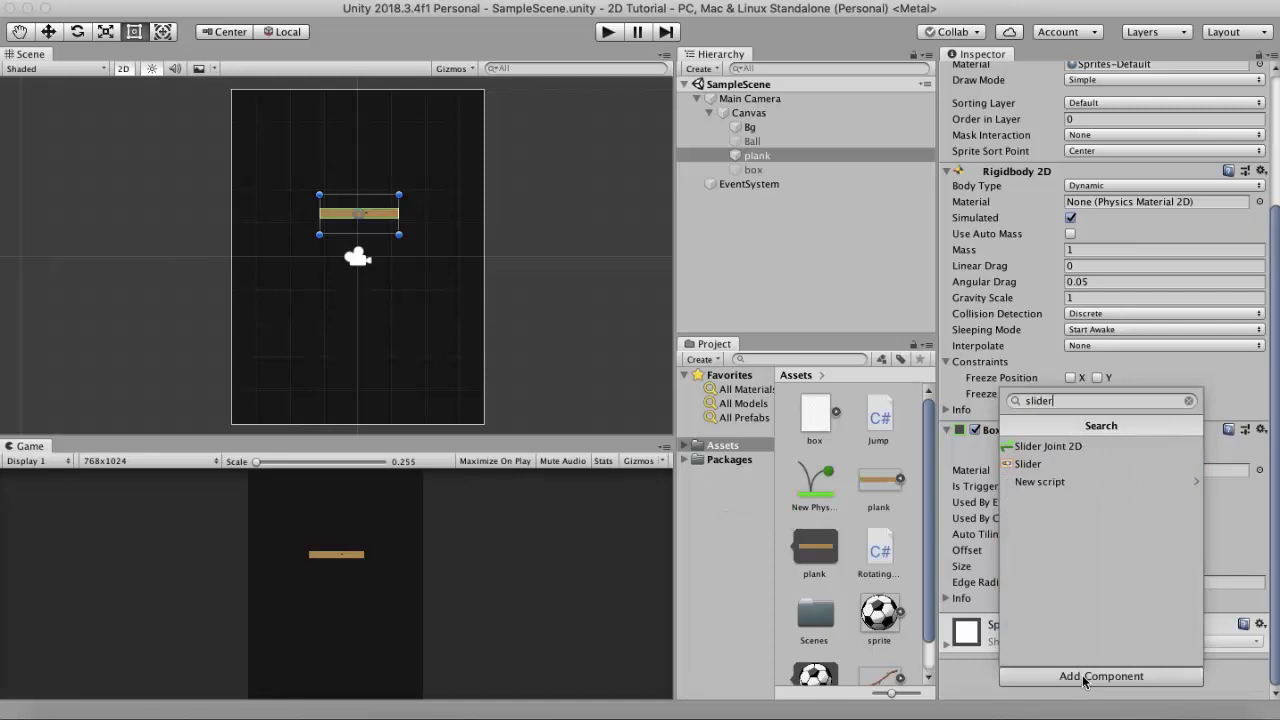
key(Down)
key(Return)
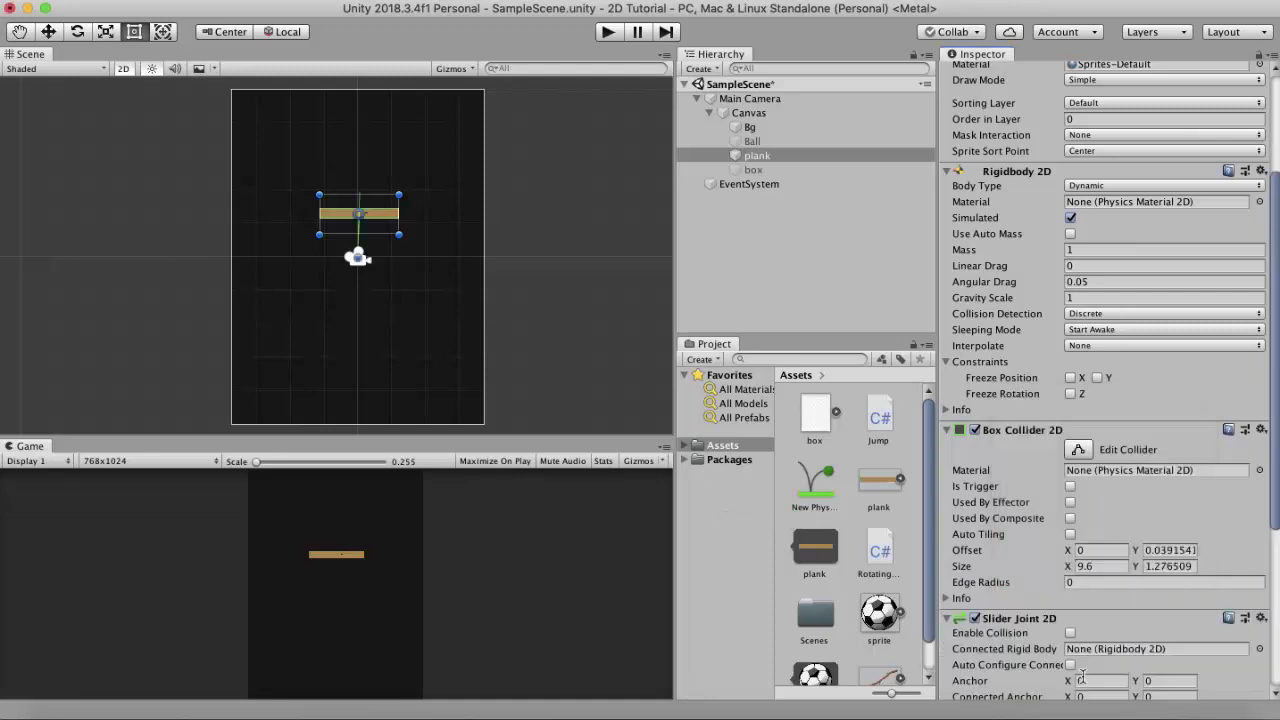
Play the scene, follow the plank as it slides down and falls, then stop
scroll(424, 255, up, 1)
scroll(424, 255, up, 3)
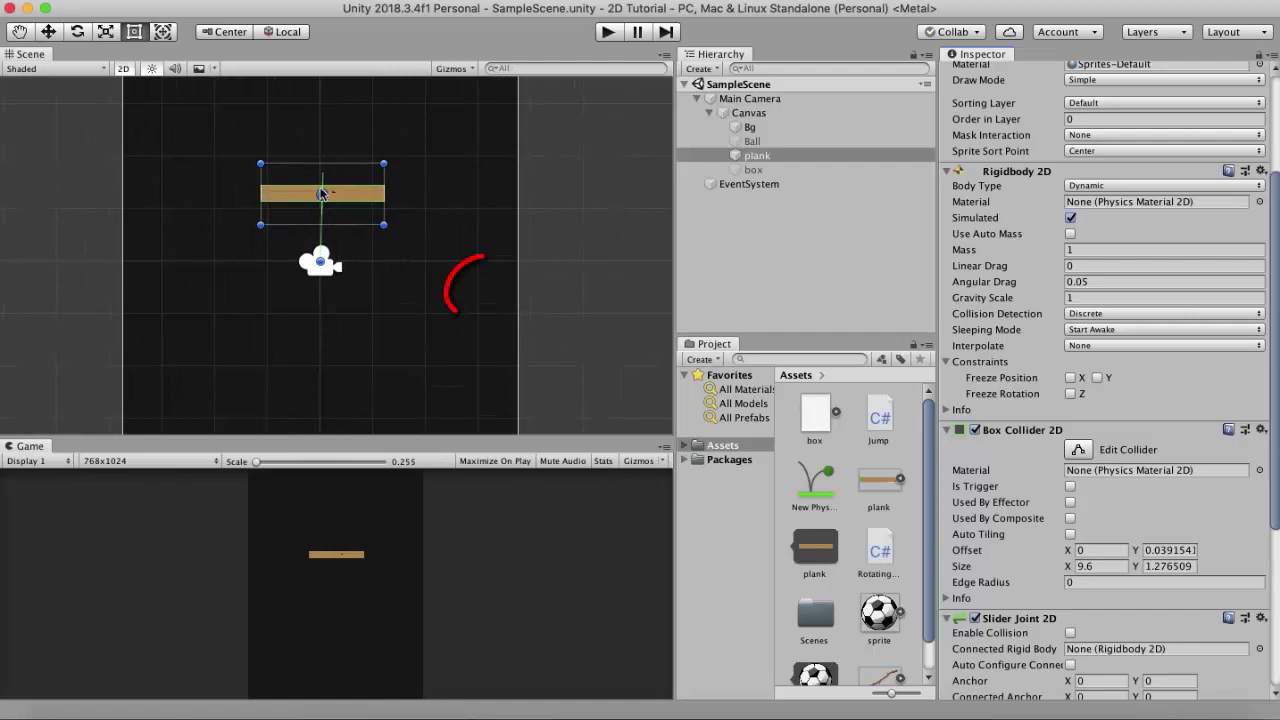
scroll(323, 272, down, 2)
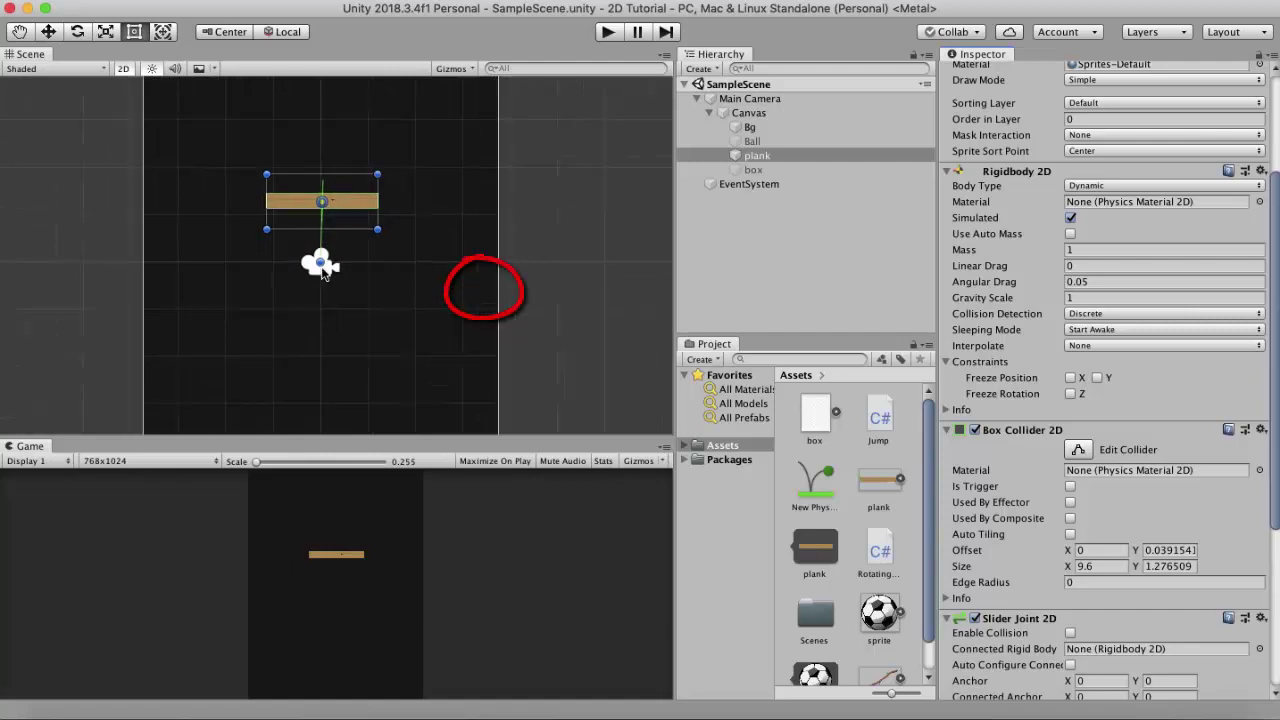
scroll(323, 272, down, 1)
click(607, 32)
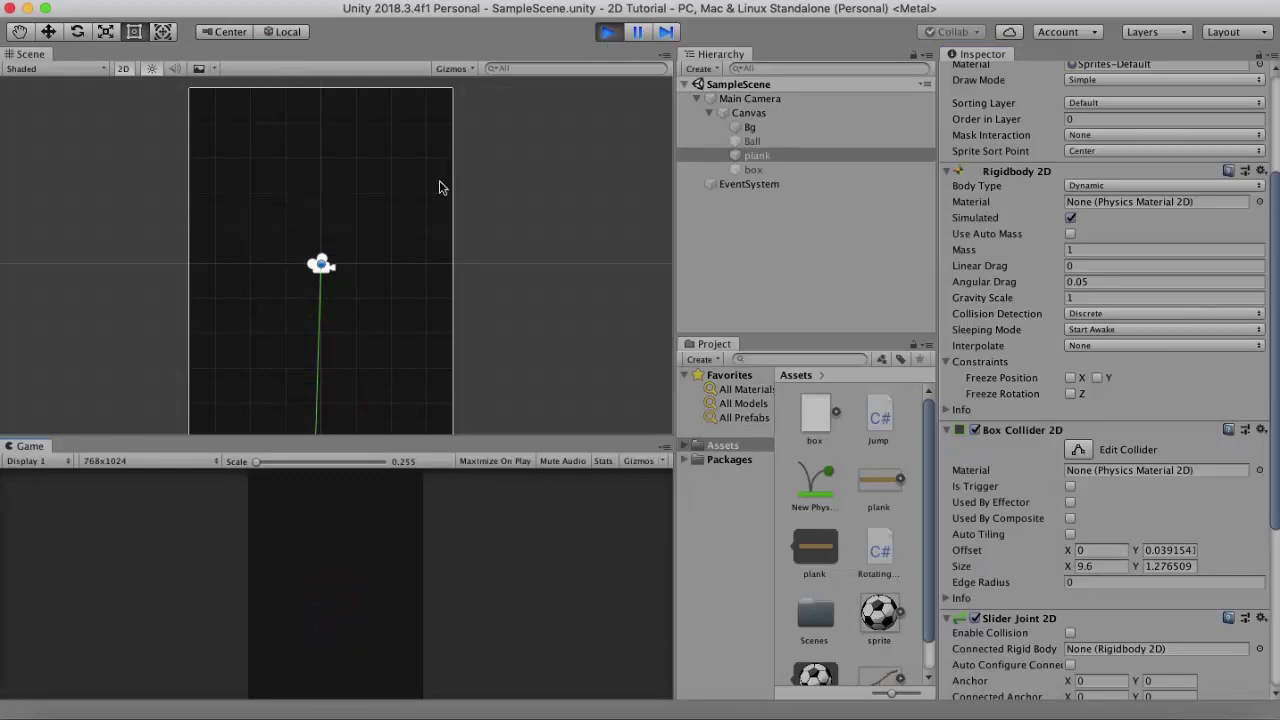
scroll(347, 356, down, 3)
scroll(347, 356, down, 3)
middle_drag(446, 333, 430, 133)
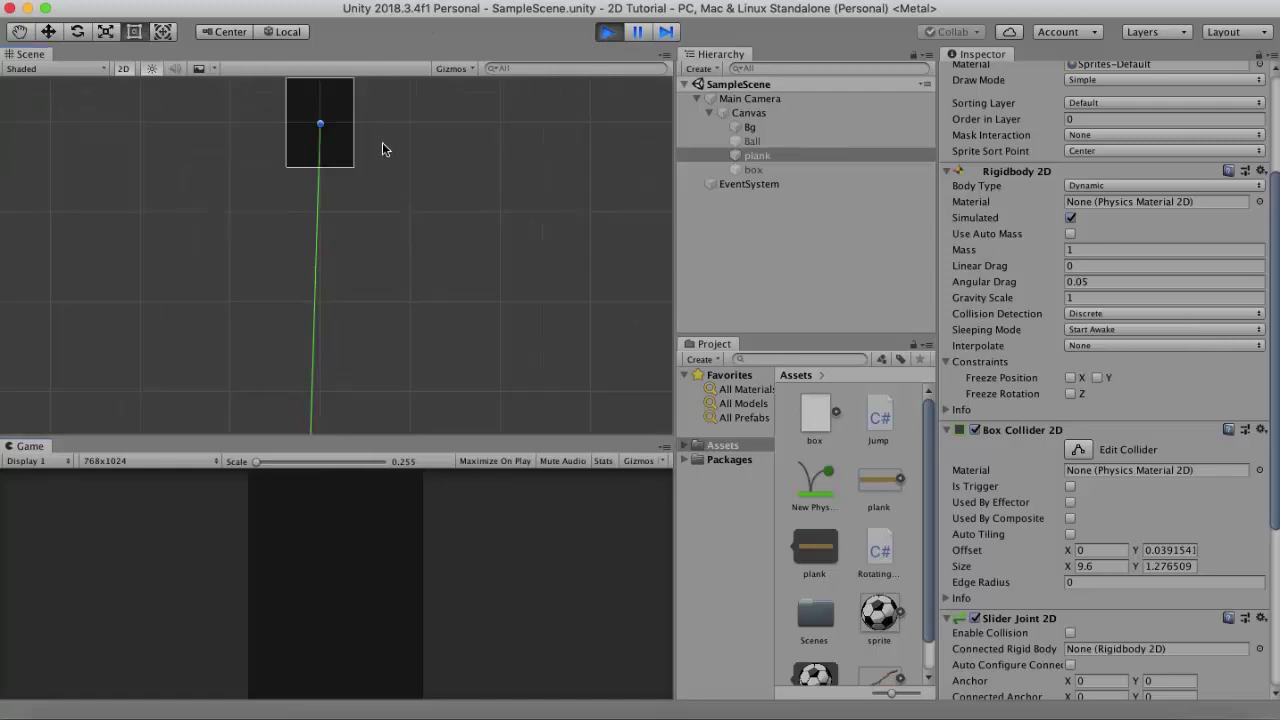
click(616, 34)
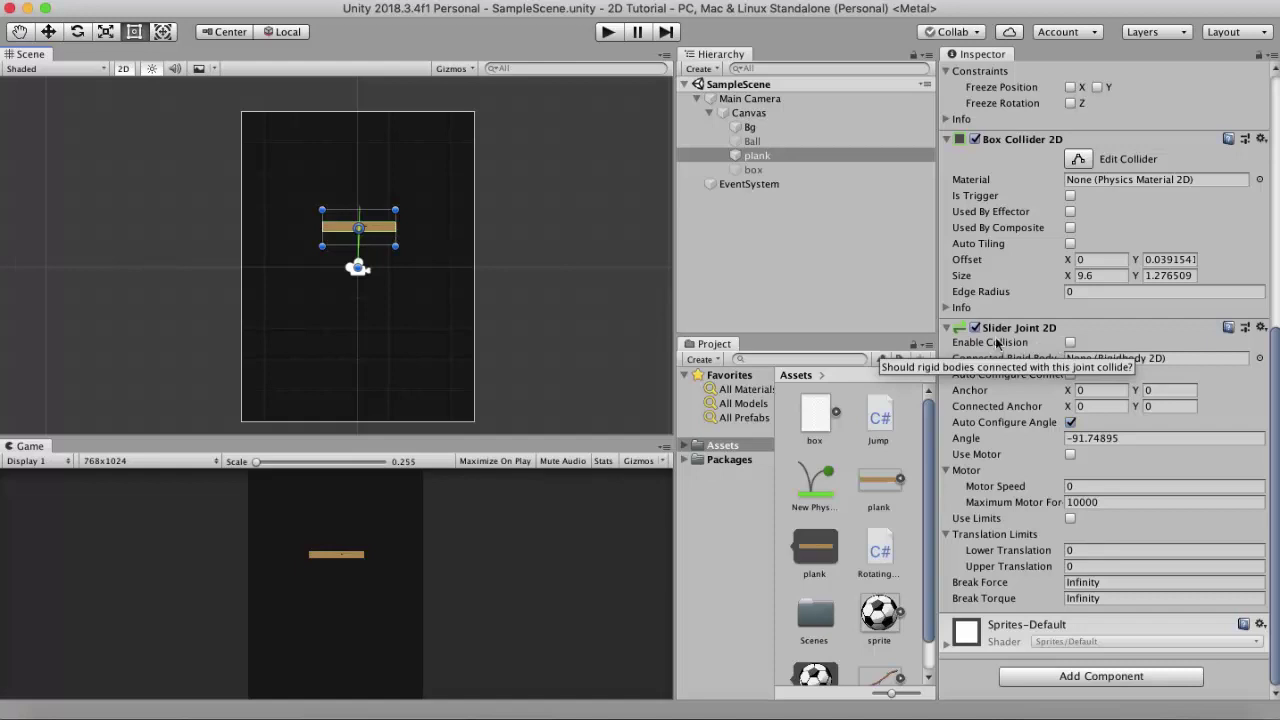
Duplicate the plank as plank2 and move it down below the original
click(778, 155)
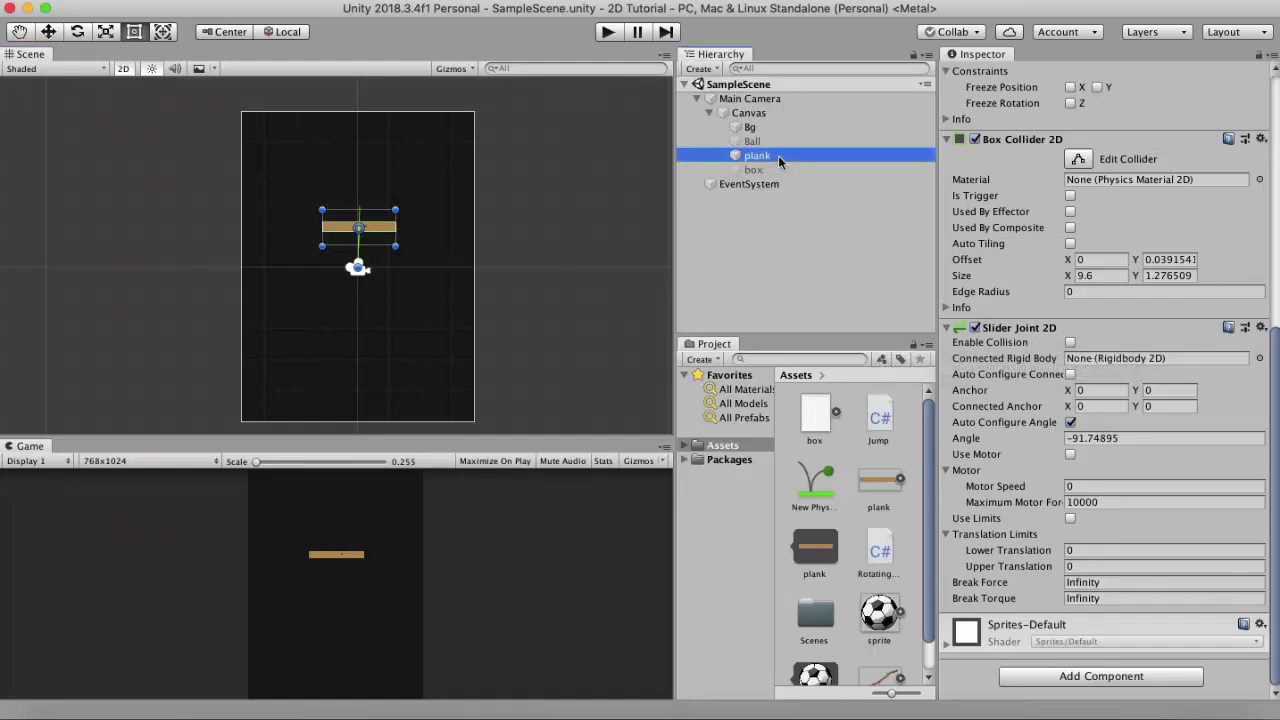
key(super+d)
click(790, 184)
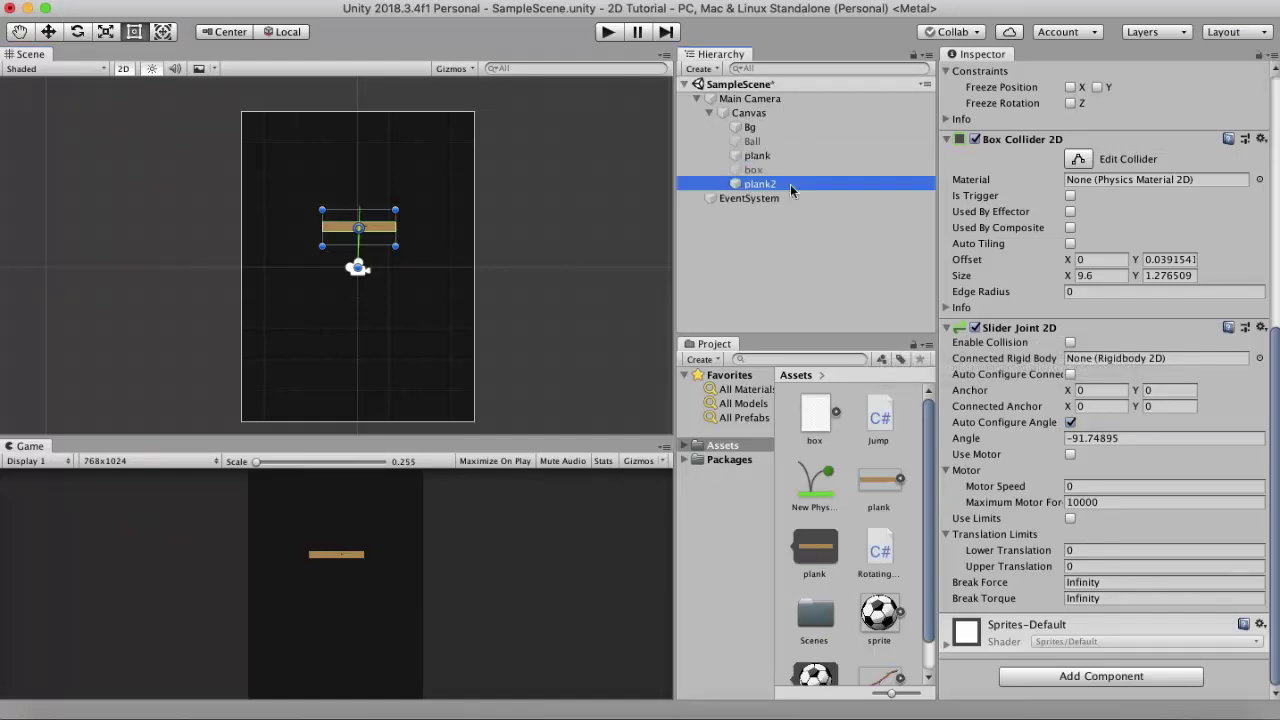
drag(382, 234, 379, 300)
Remove plank2's Slider Joint 2D and Rigidbody 2D, then run the scene
click(1261, 328)
click(1238, 370)
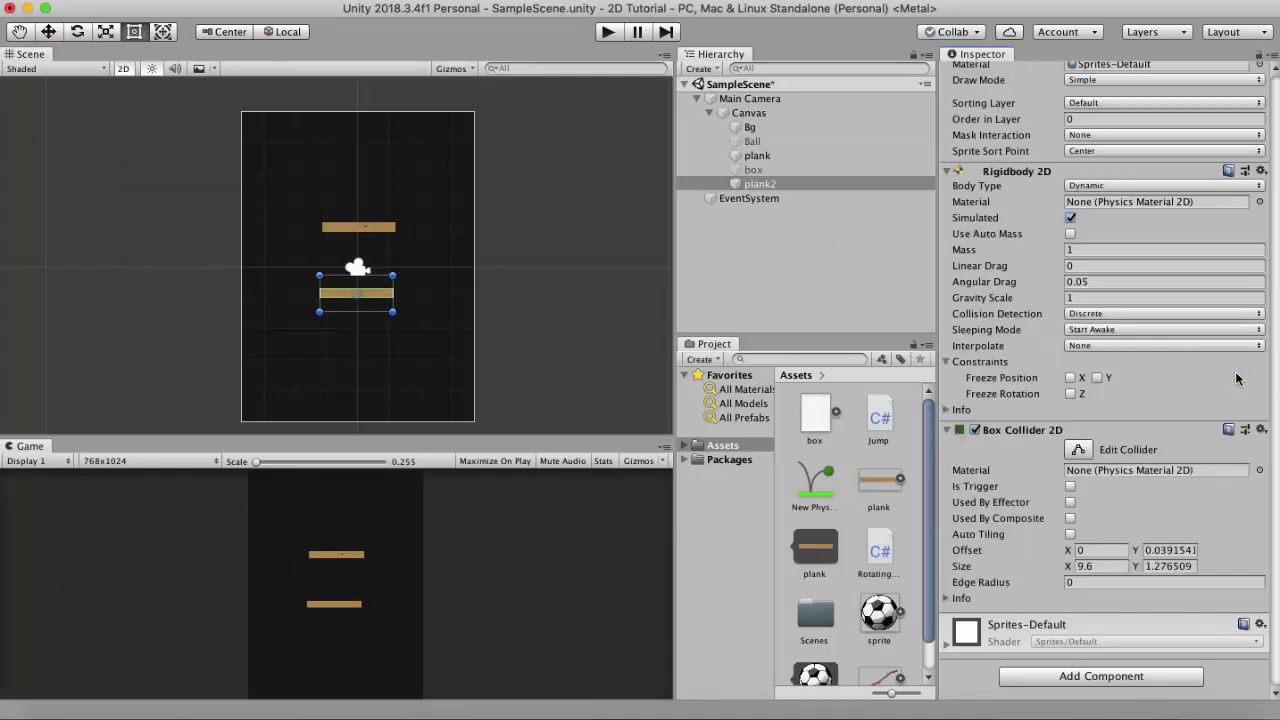
scroll(1237, 380, up, 3)
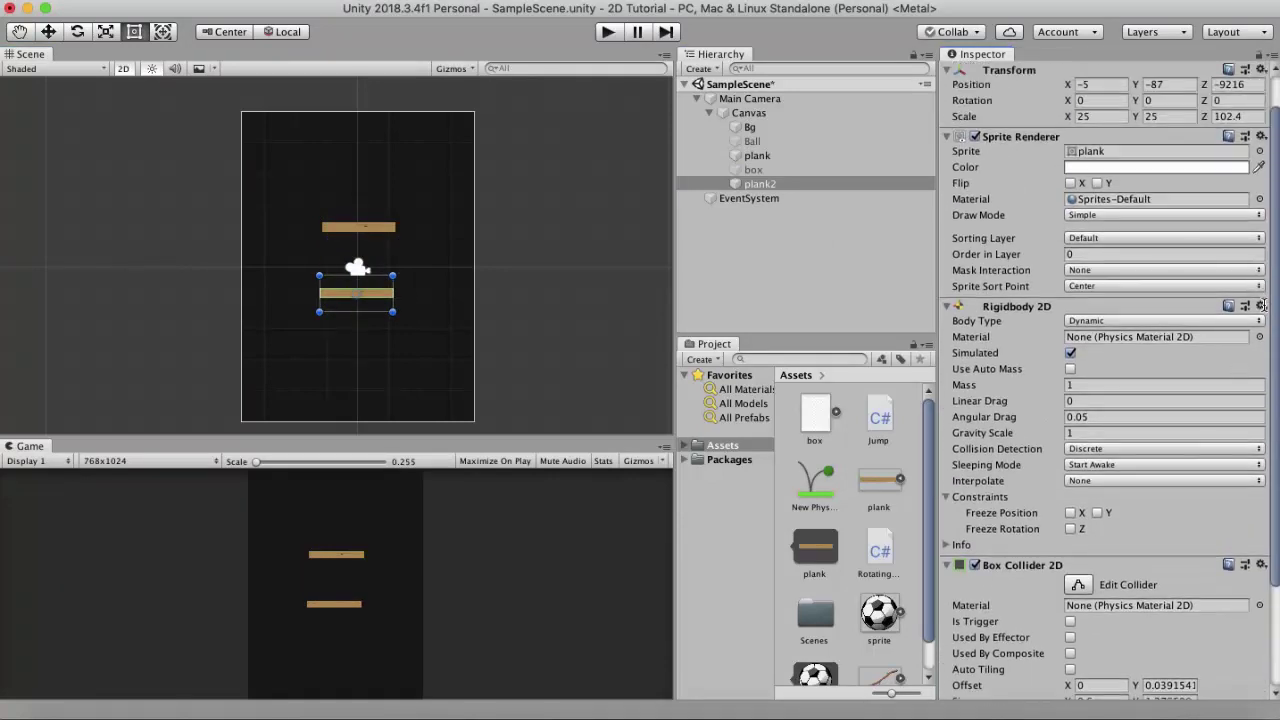
click(1263, 307)
click(1248, 348)
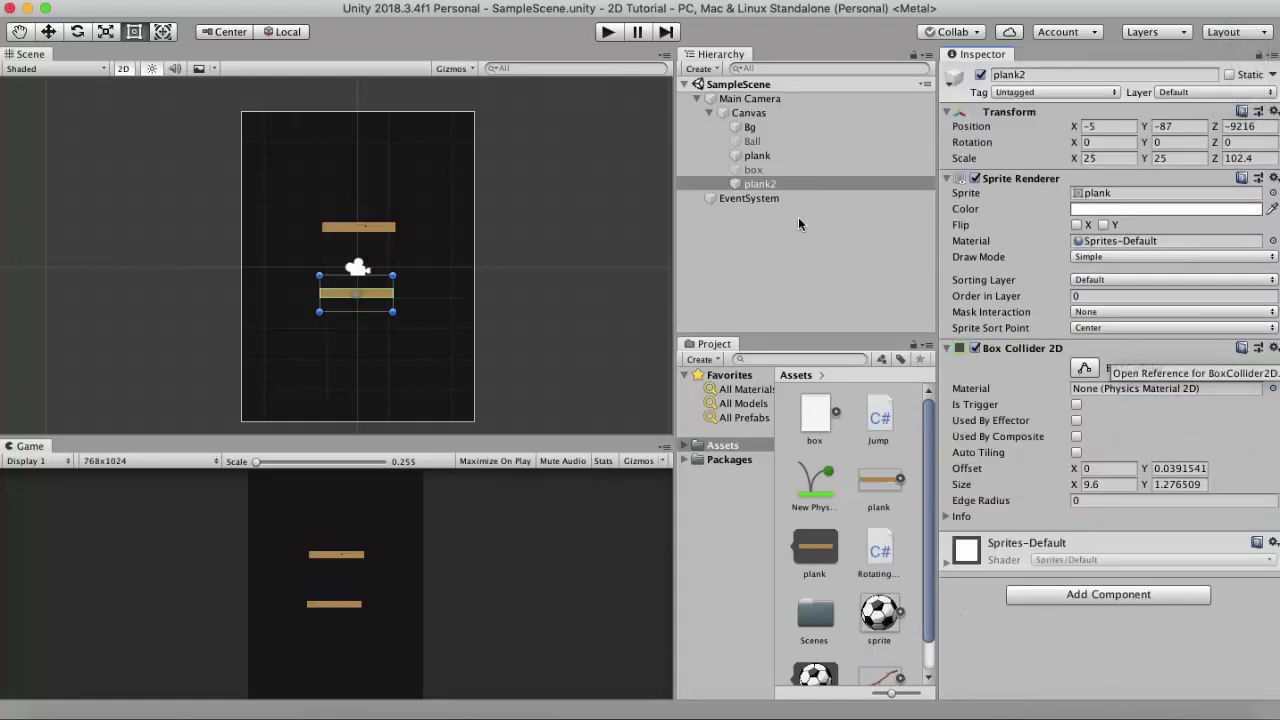
click(607, 33)
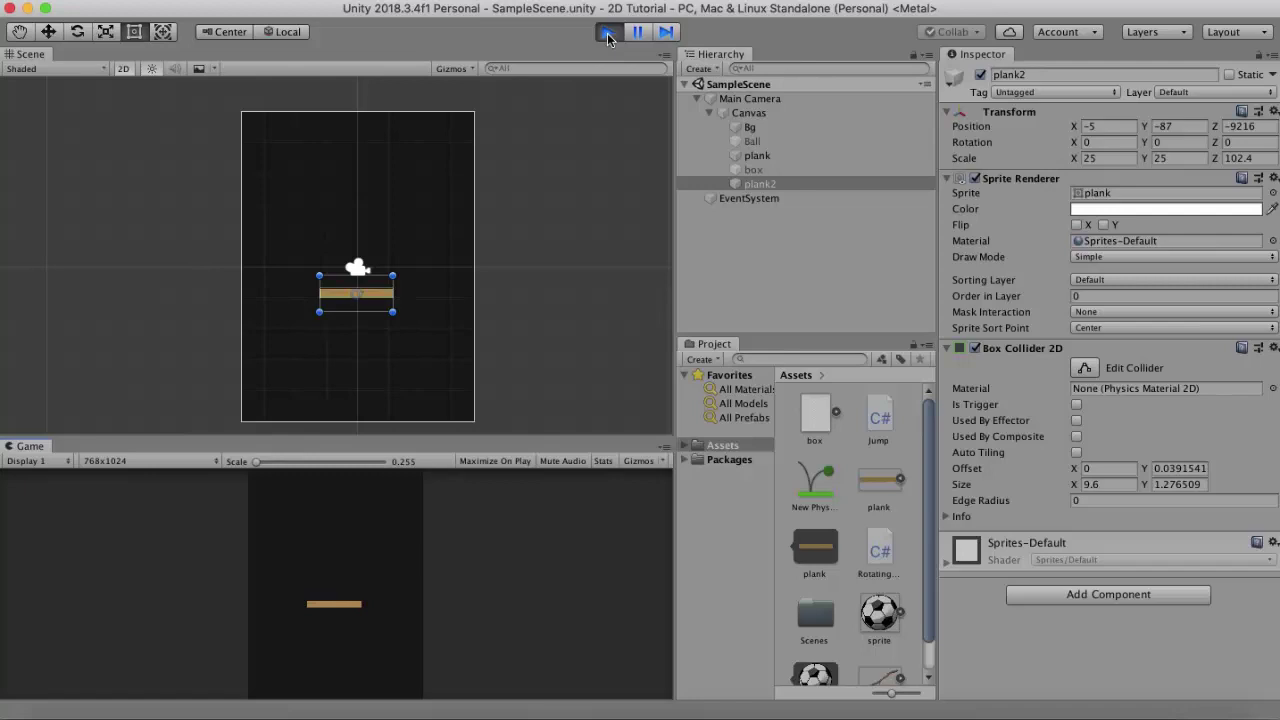
Tick Enable Collision on the plank's Slider Joint 2D and test that it lands on plank2
click(607, 33)
click(757, 155)
scroll(1087, 413, down, 10)
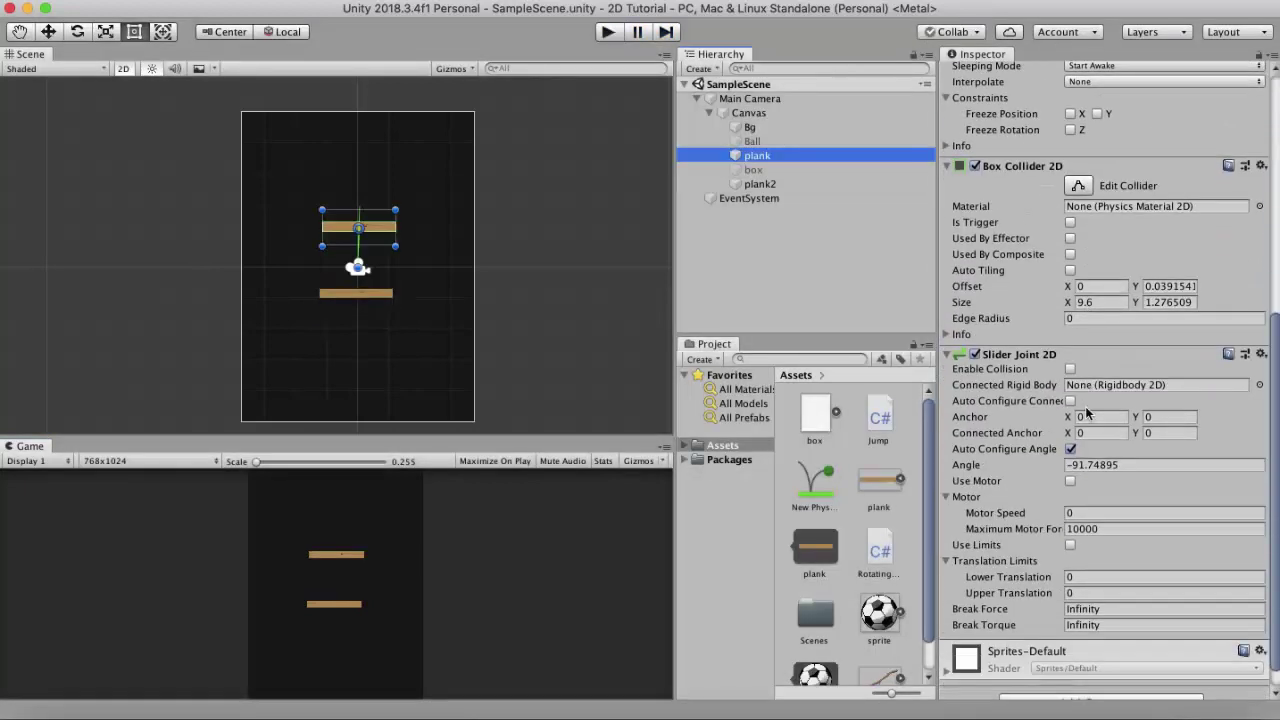
click(1071, 369)
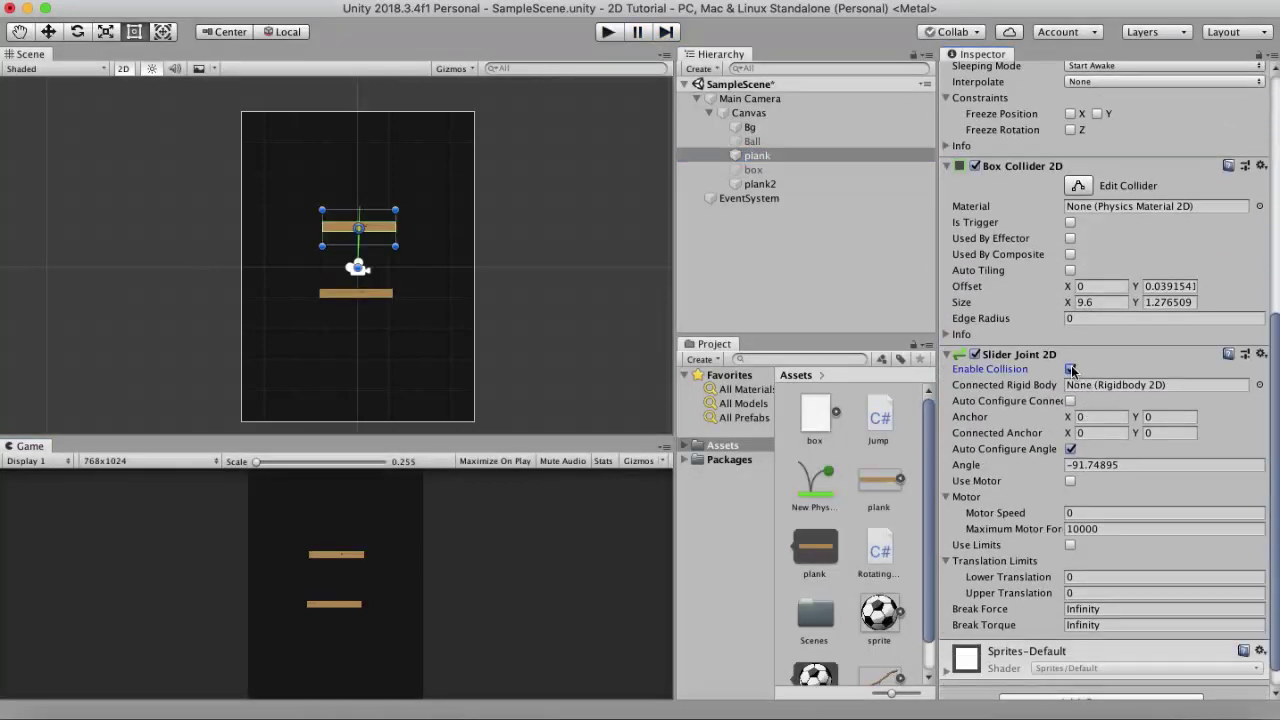
click(609, 33)
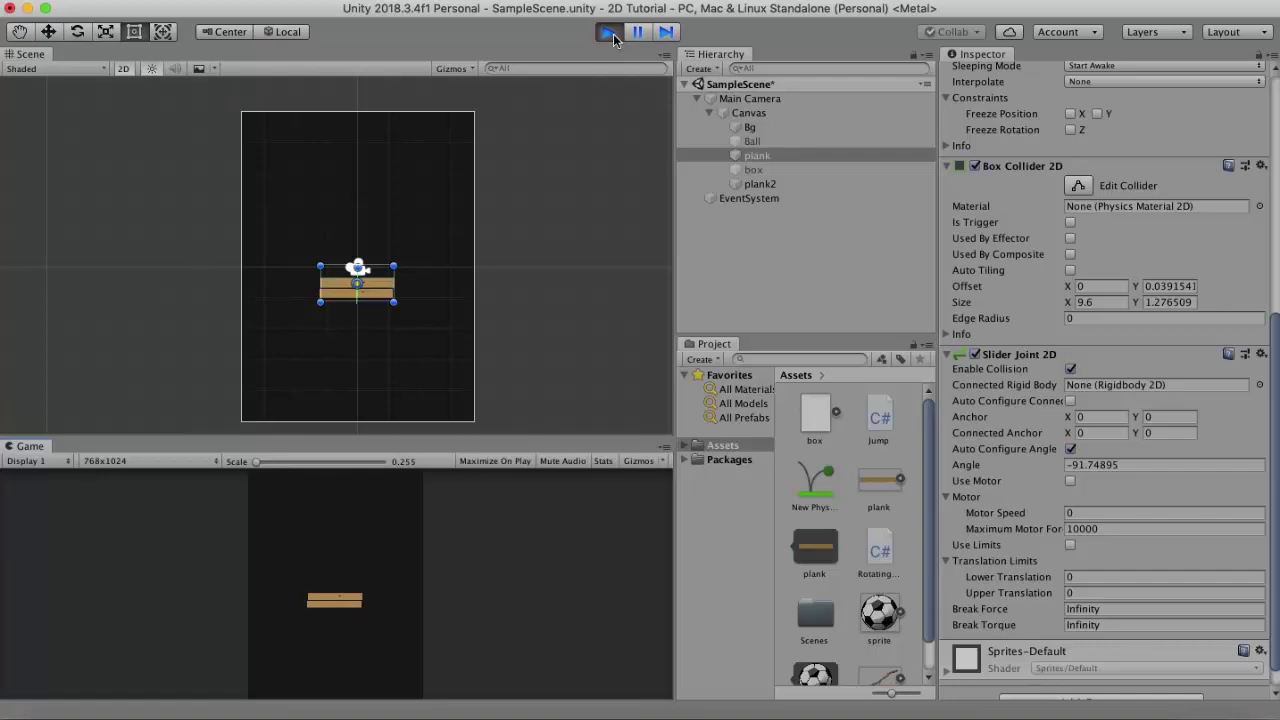
click(609, 32)
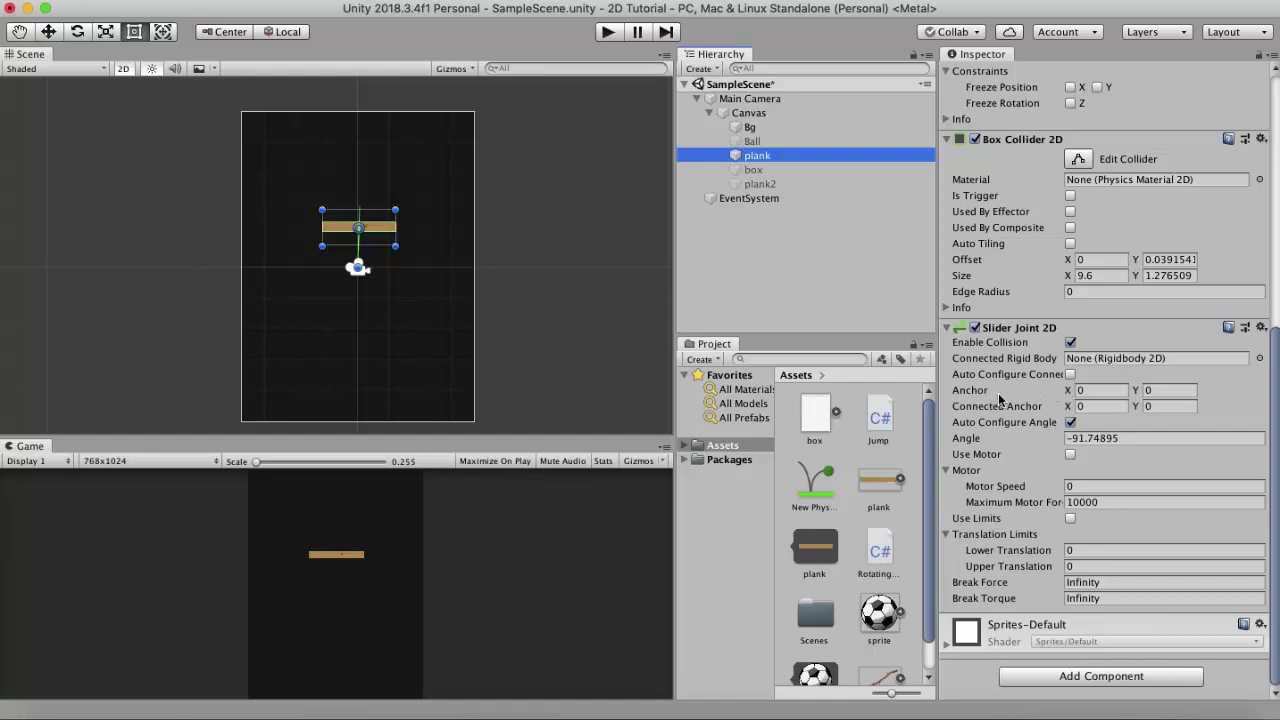
Frame the plank, enable Auto Configure Connected Anchor, and toggle Auto Configure Angle on the joint
key(f)
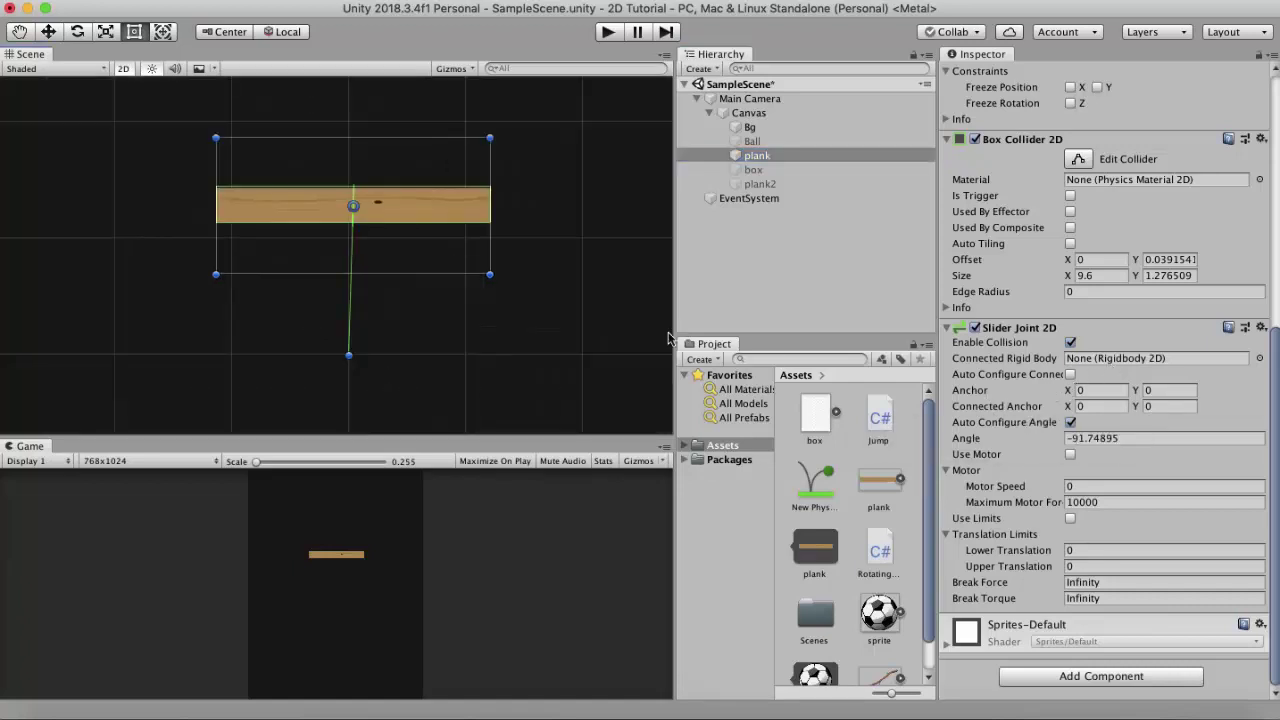
click(1069, 375)
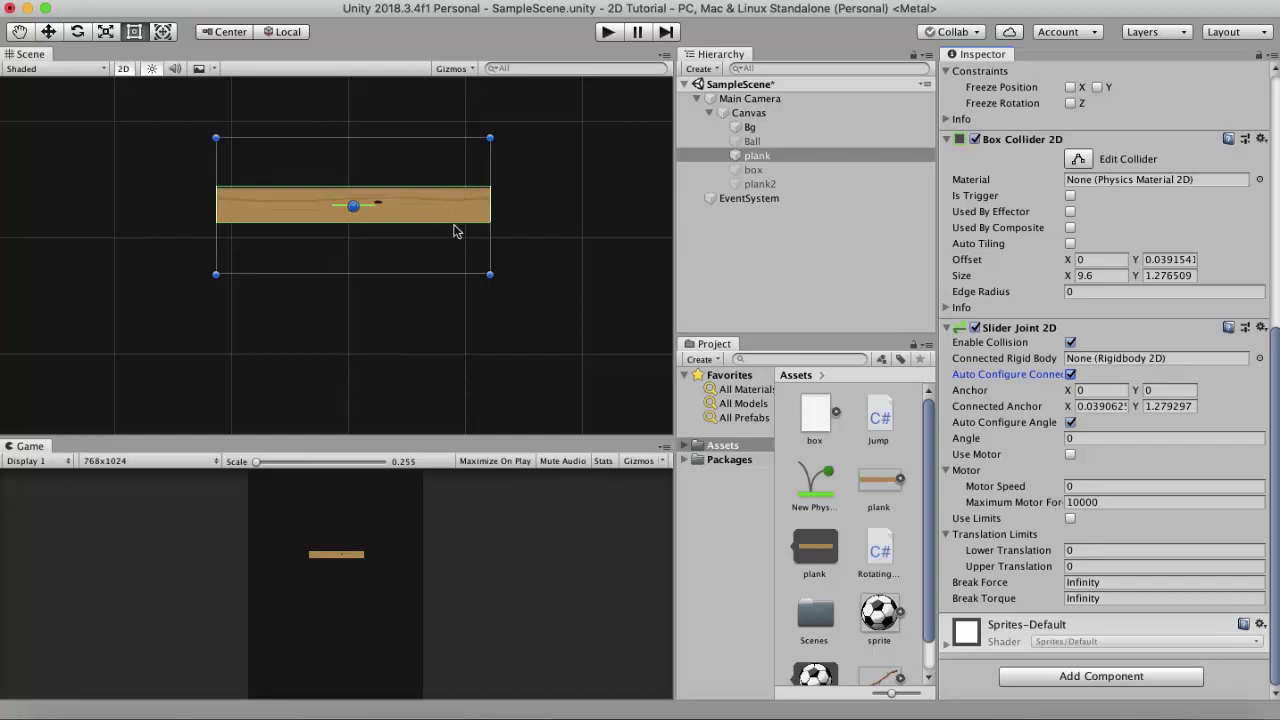
click(1070, 422)
mouse_move(1047, 416)
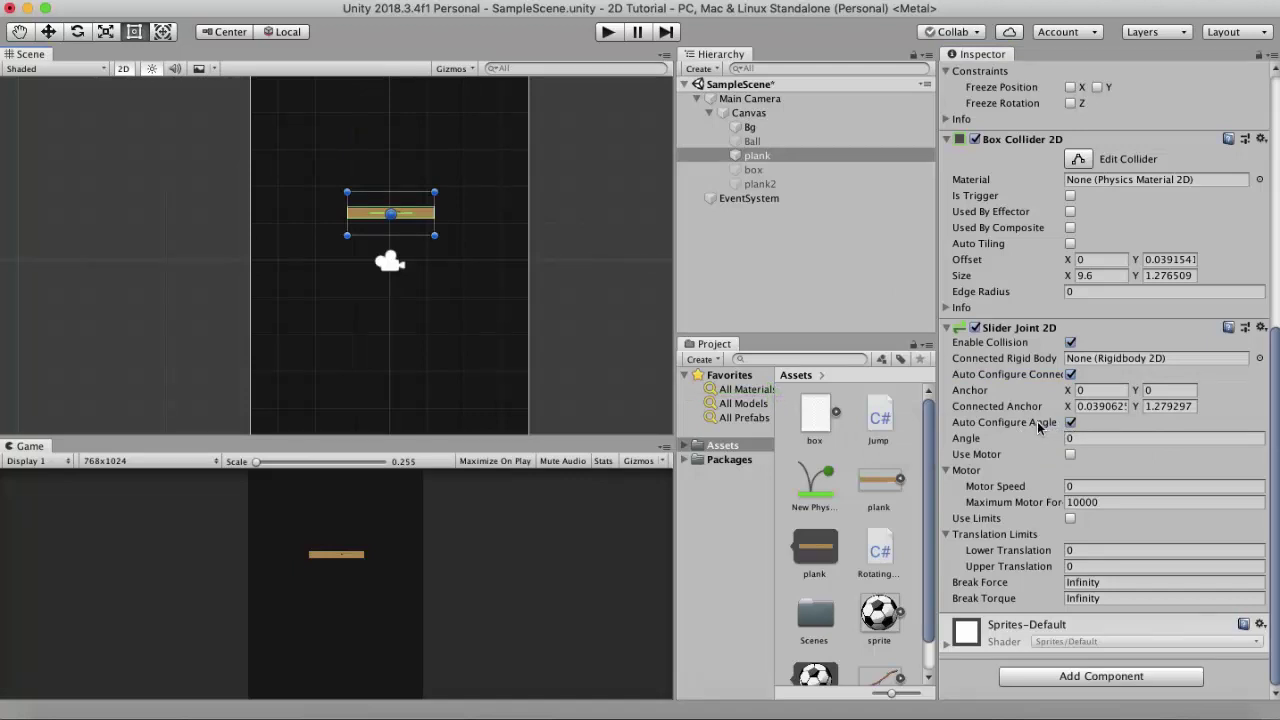
mouse_move(1041, 428)
Turn off Auto Configure Angle, set the slider joint Angle to 1, and play the scene
click(1071, 423)
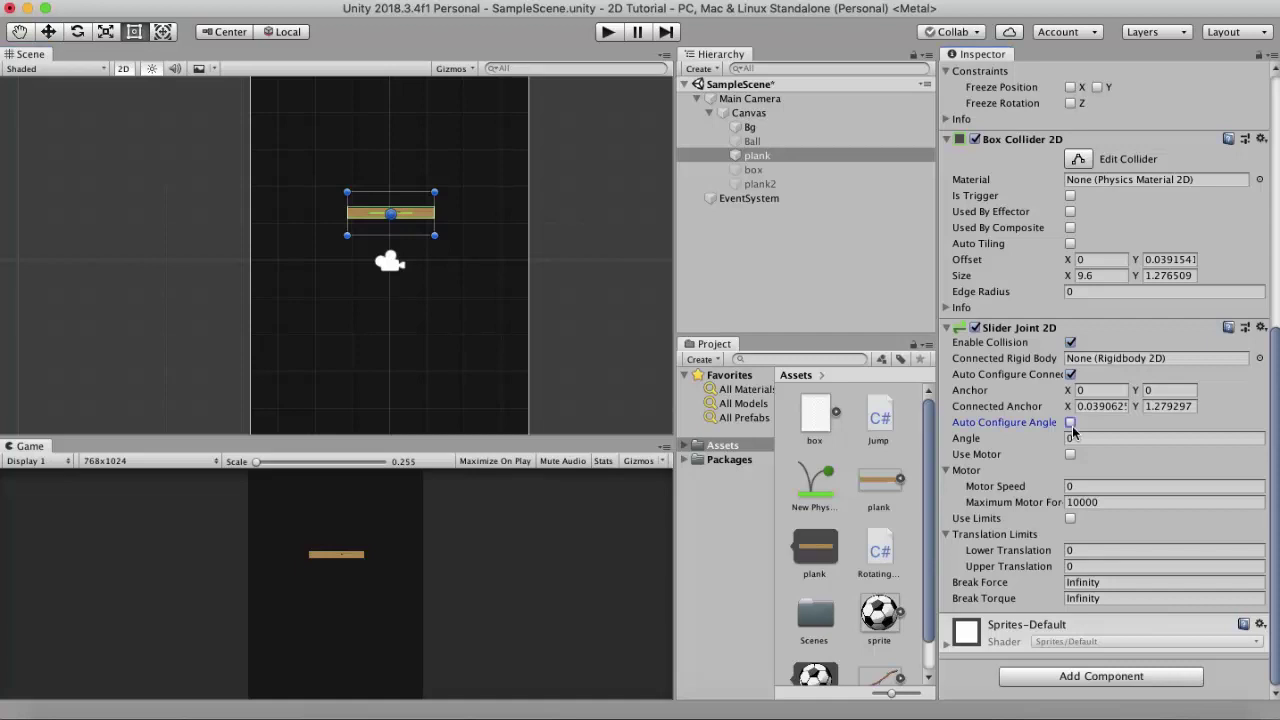
click(1075, 439)
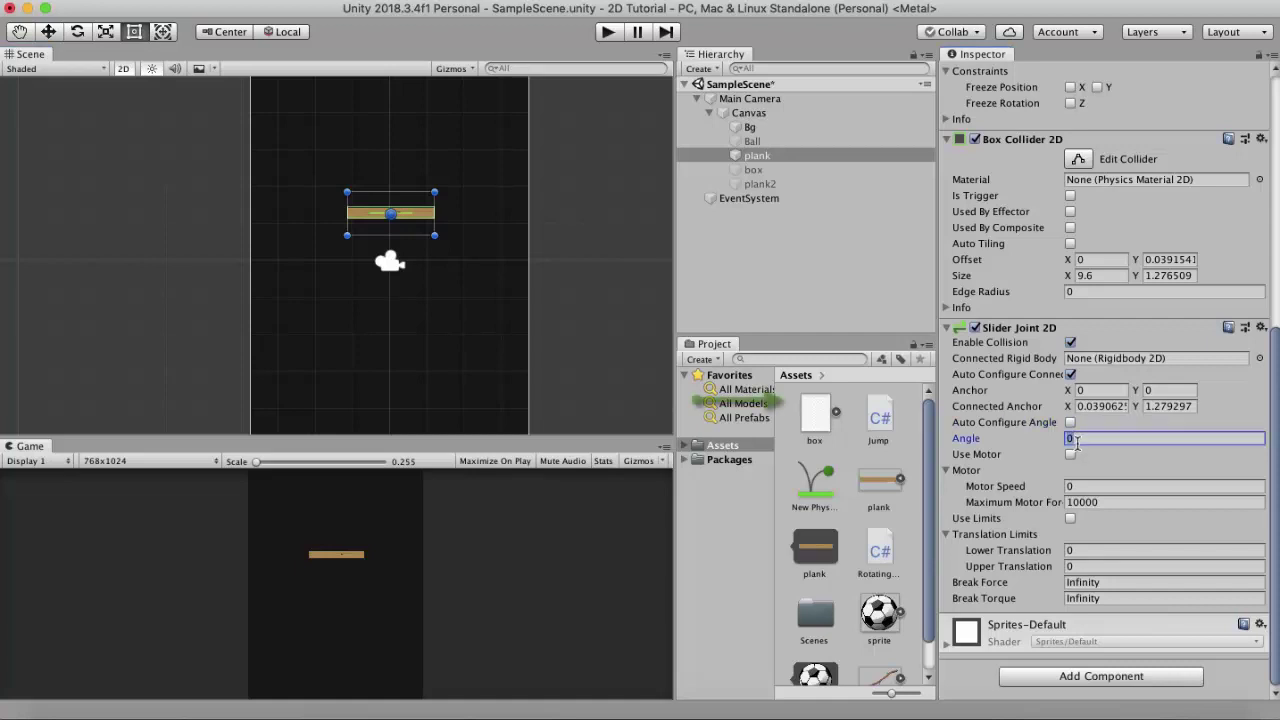
scroll(360, 193, up, 4)
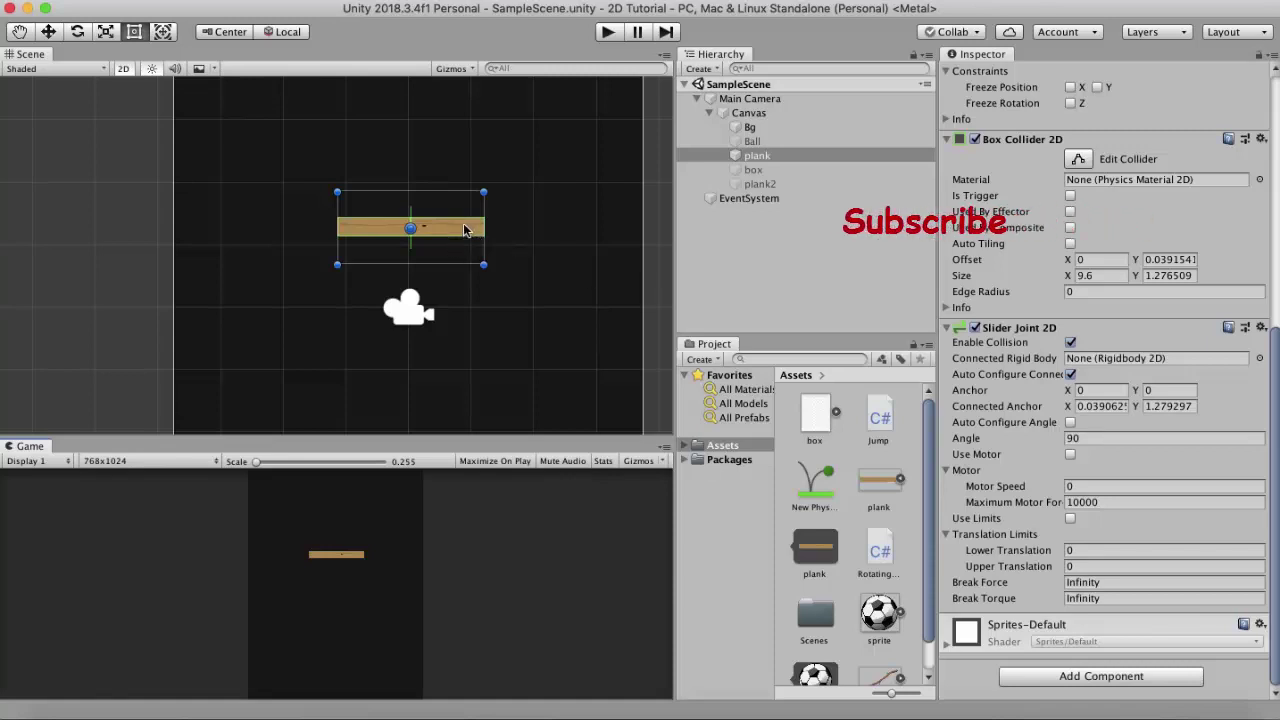
click(1084, 438)
double_click(1084, 438)
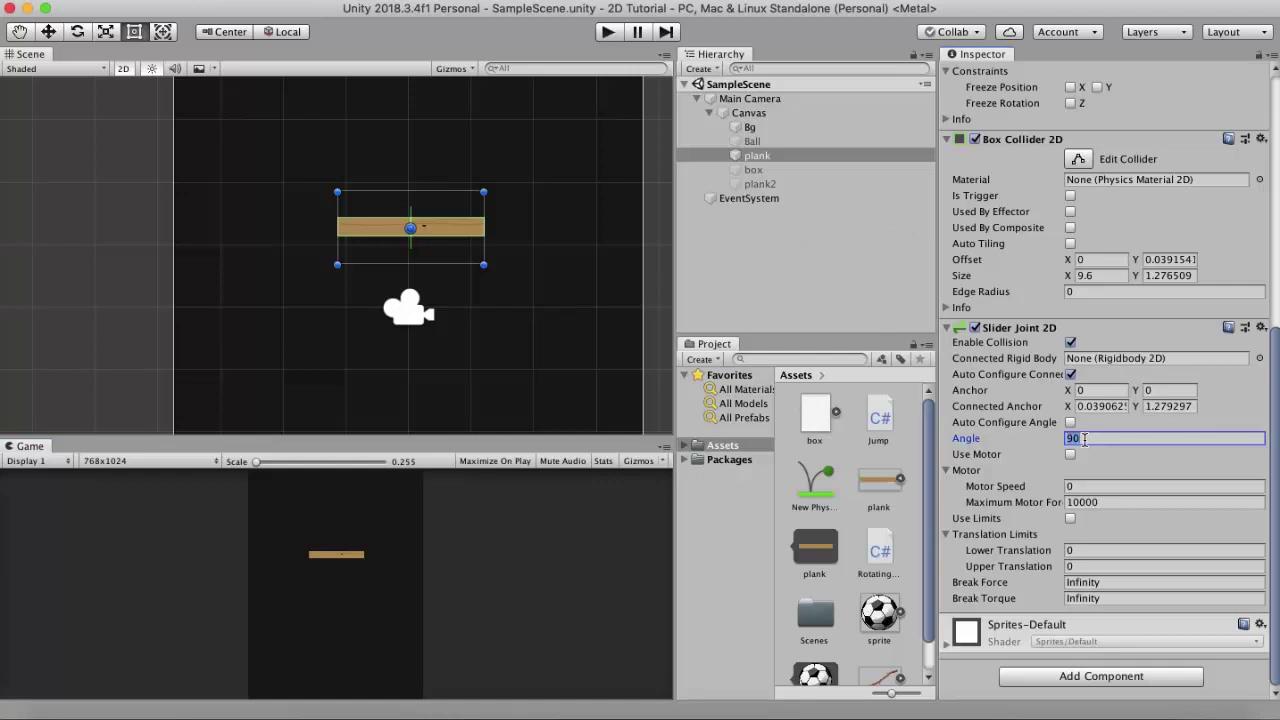
text(1)
click(607, 34)
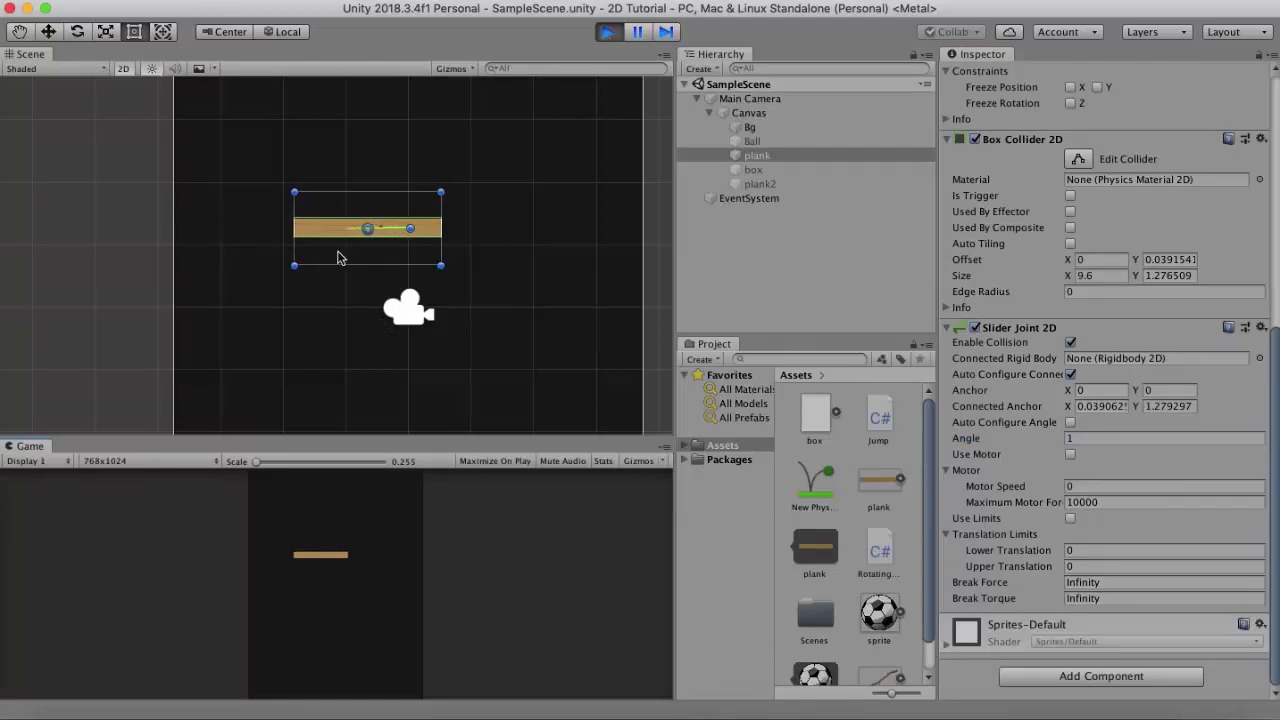
click(607, 33)
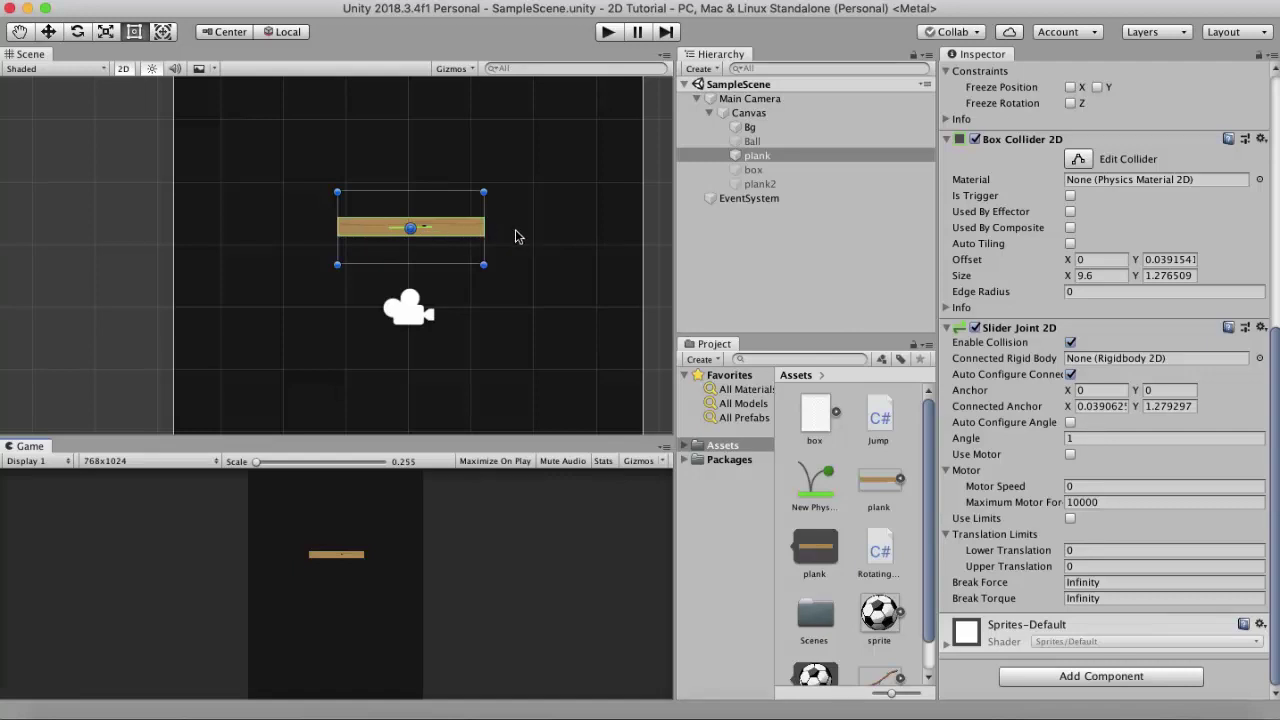
Set the slider joint angle to 179 and test-run the scene
click(1084, 439)
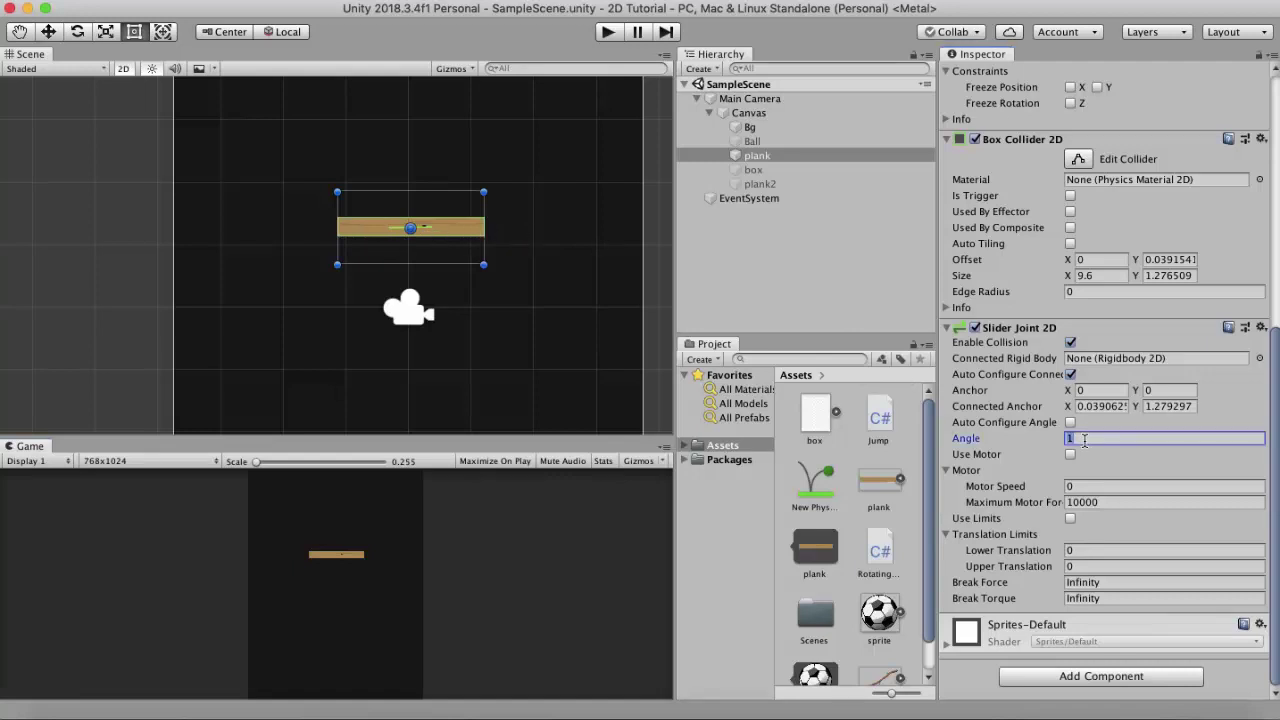
text(79)
click(607, 32)
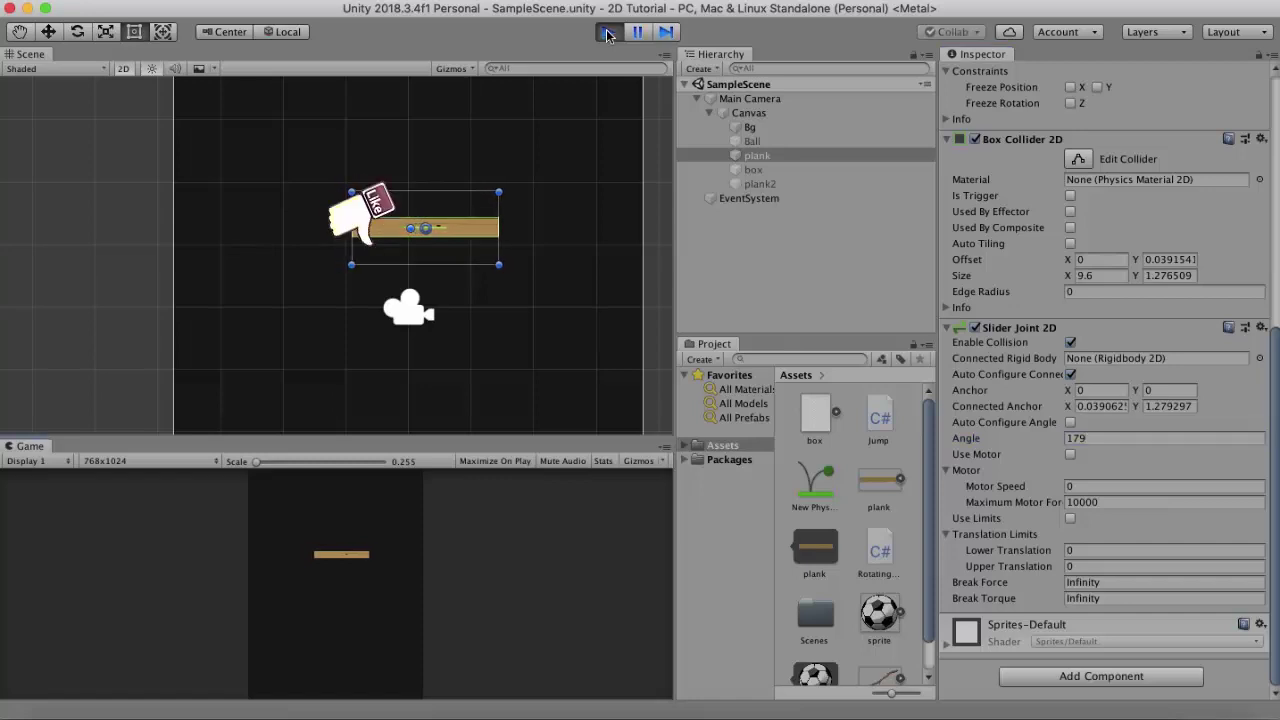
click(607, 32)
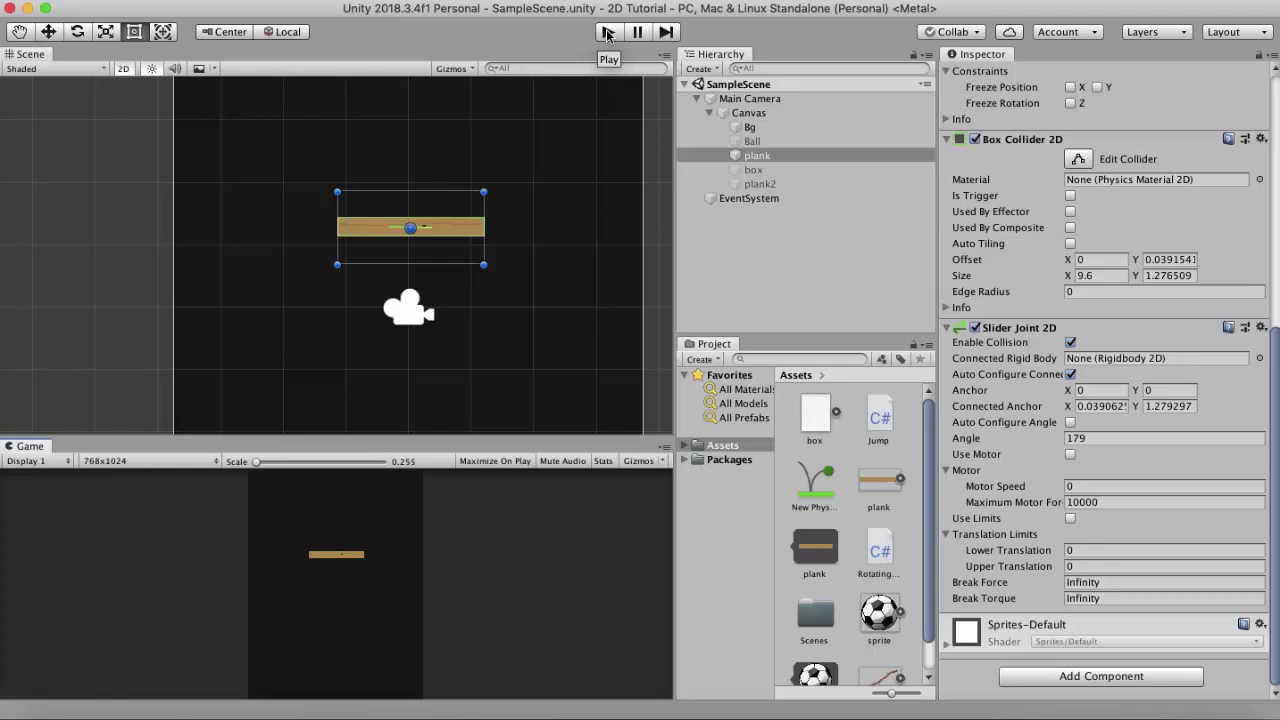
Change the slider joint angle to 90 and test-run again
click(1115, 438)
text(90)
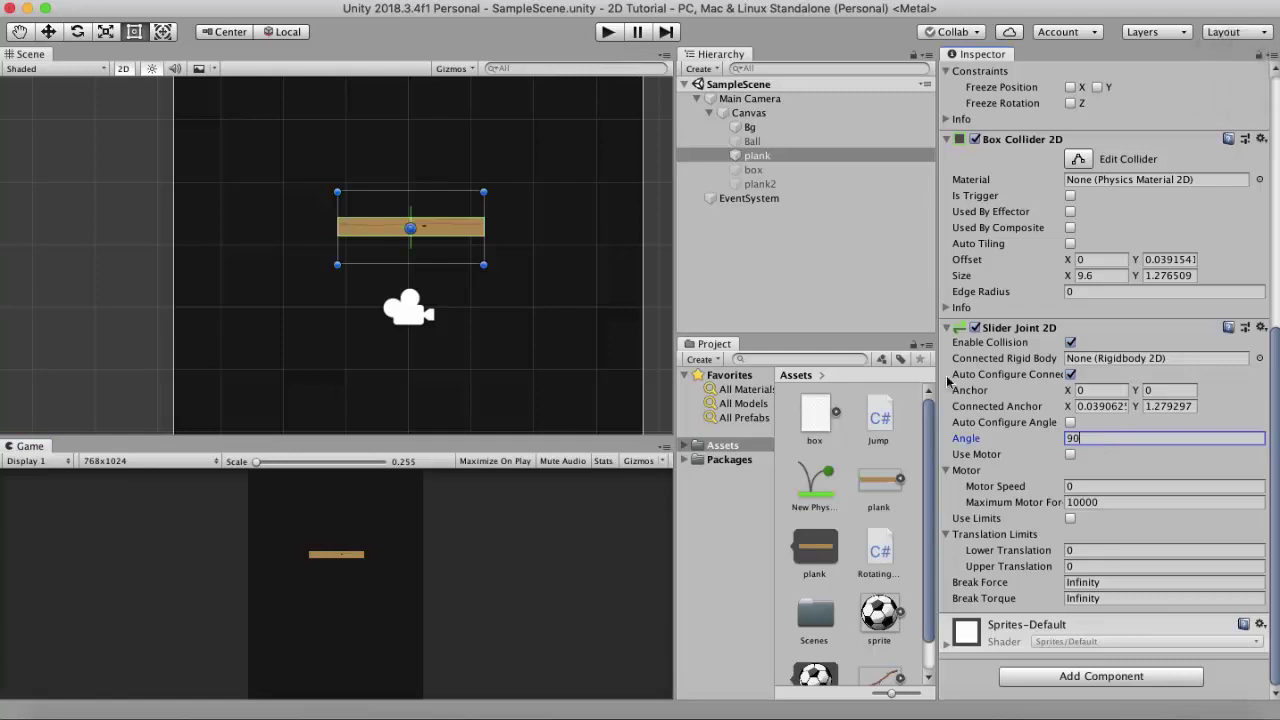
click(610, 32)
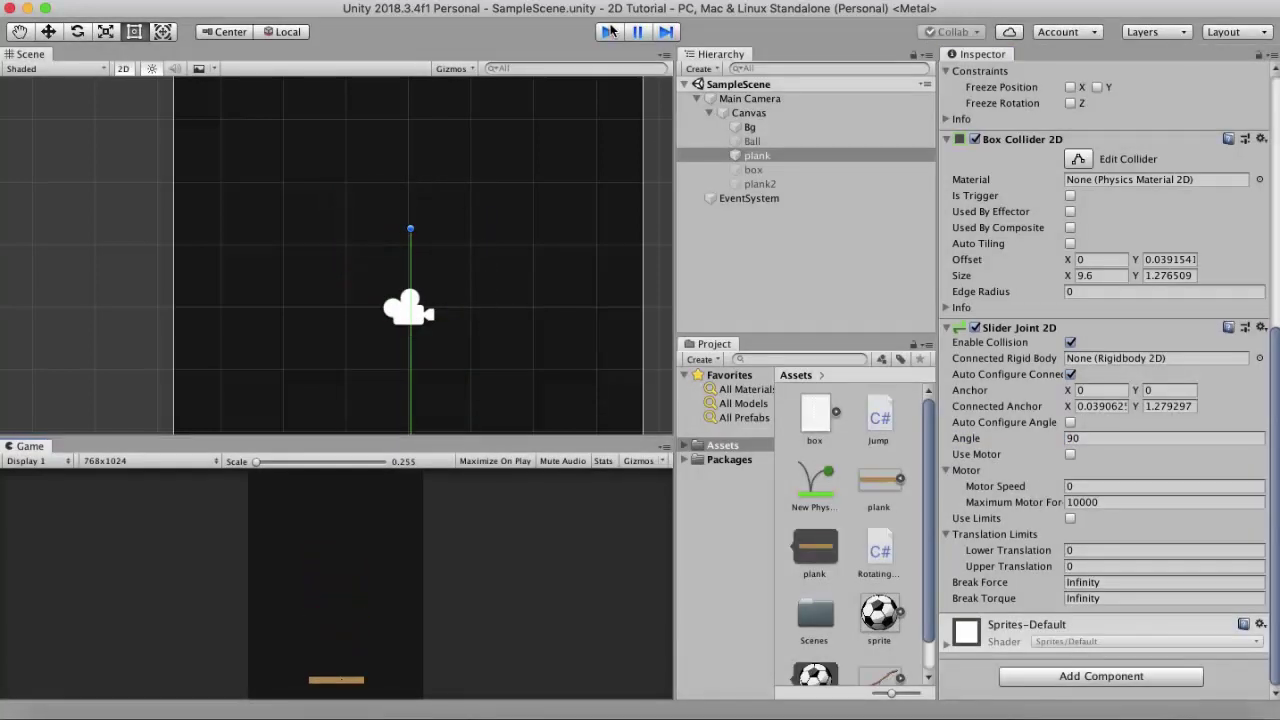
click(610, 32)
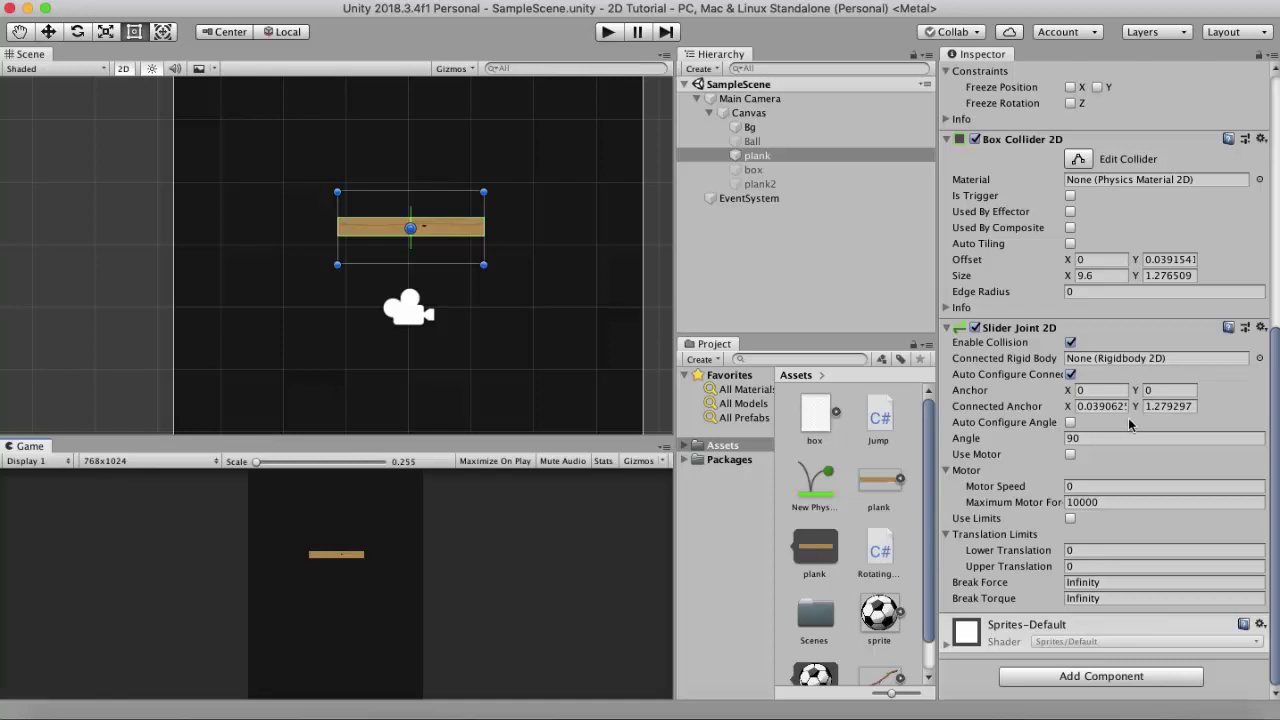
Change the slider joint angle to 270 and test-run once more
click(1100, 438)
text(270)
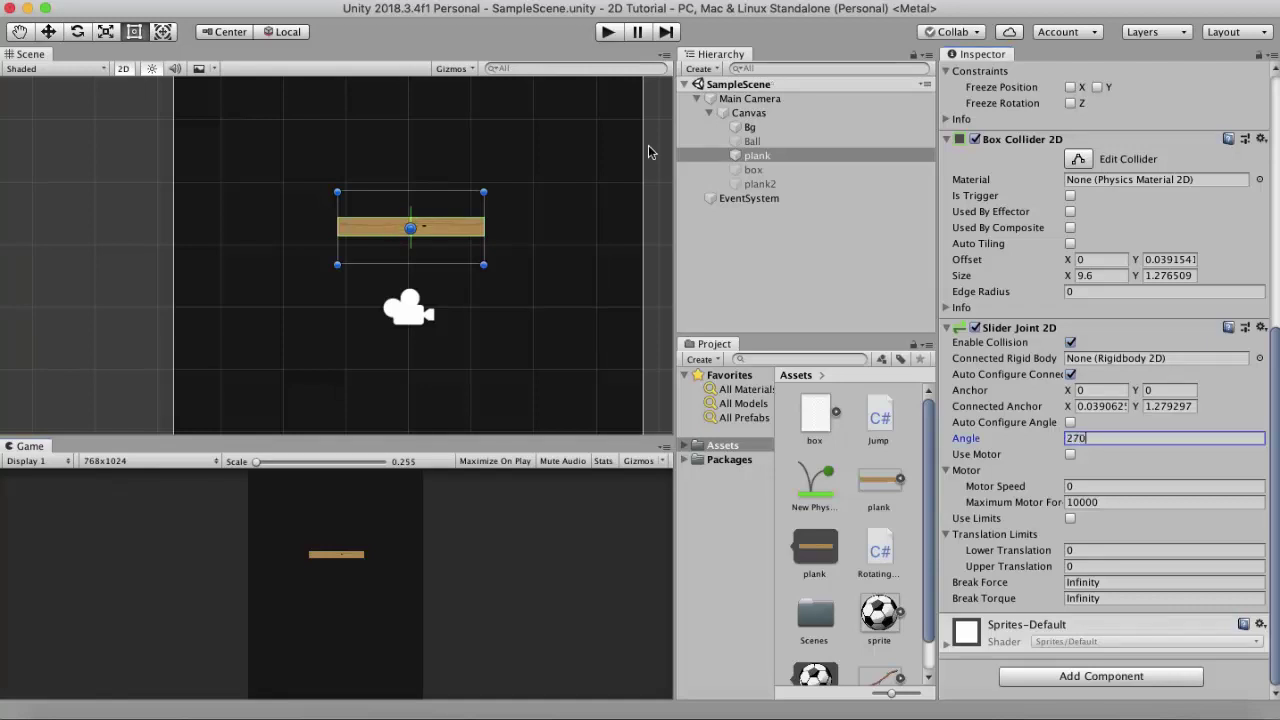
click(609, 33)
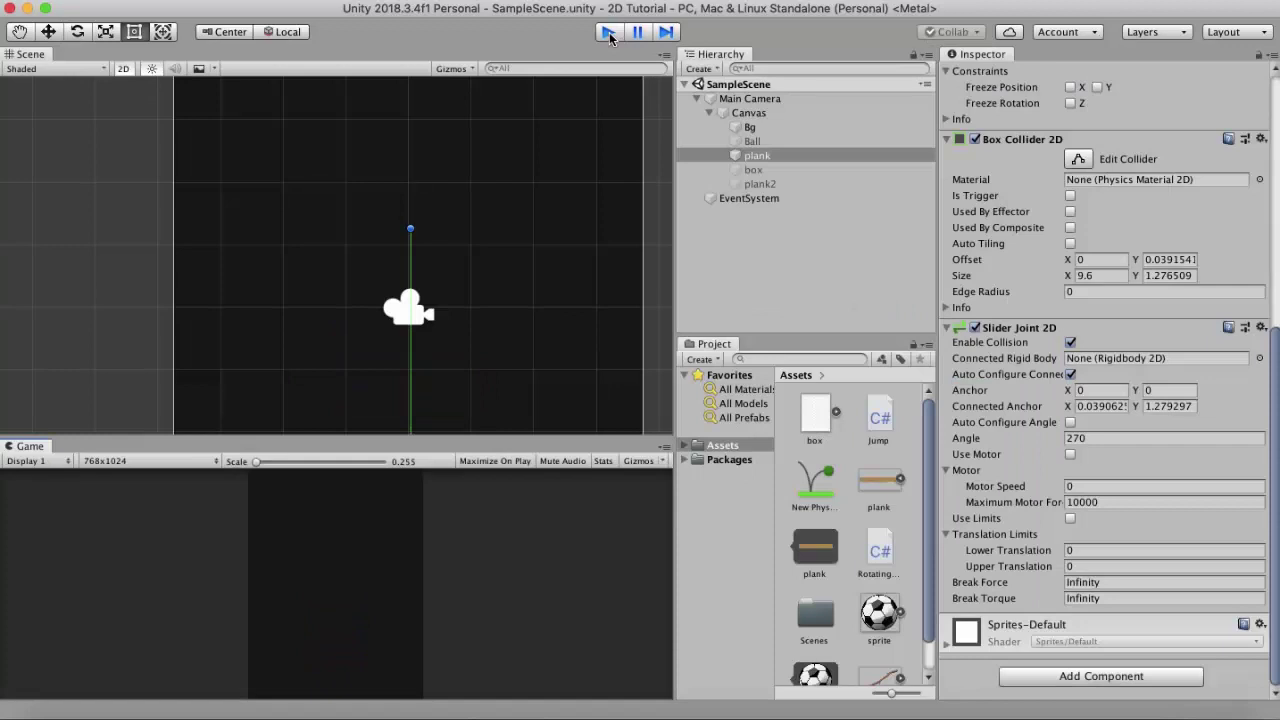
click(609, 34)
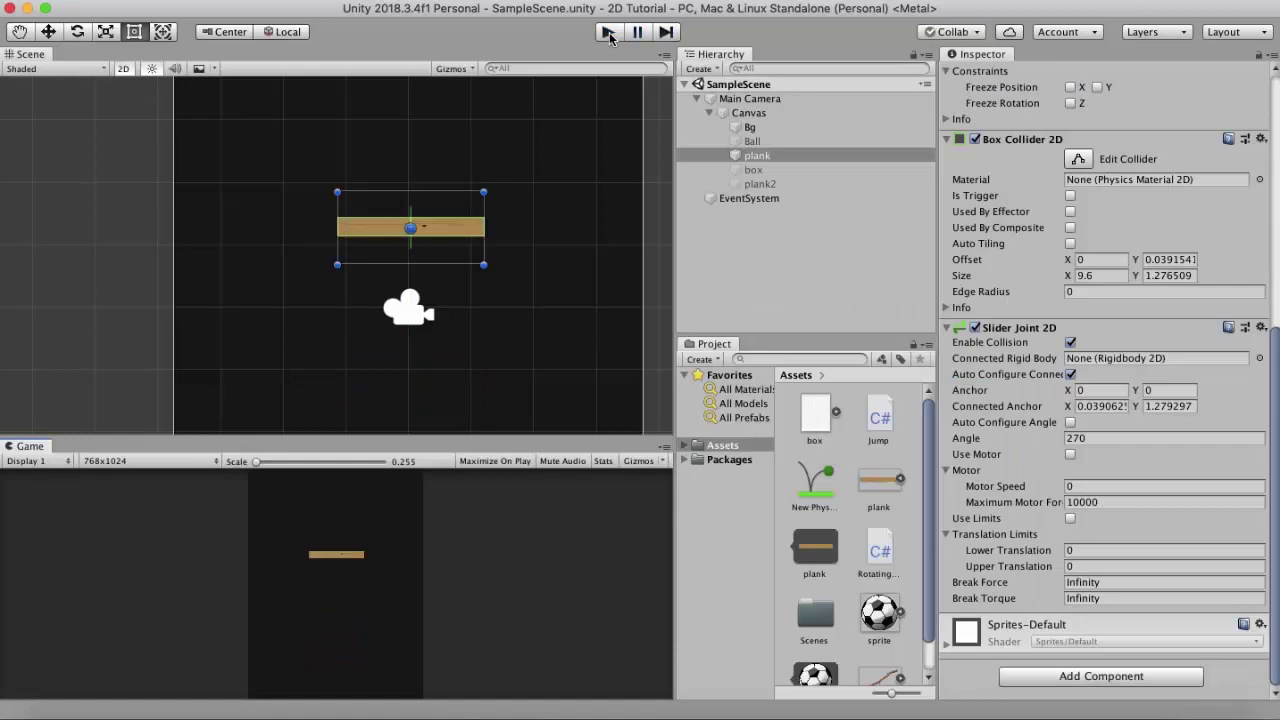
scroll(1085, 224, up, 5)
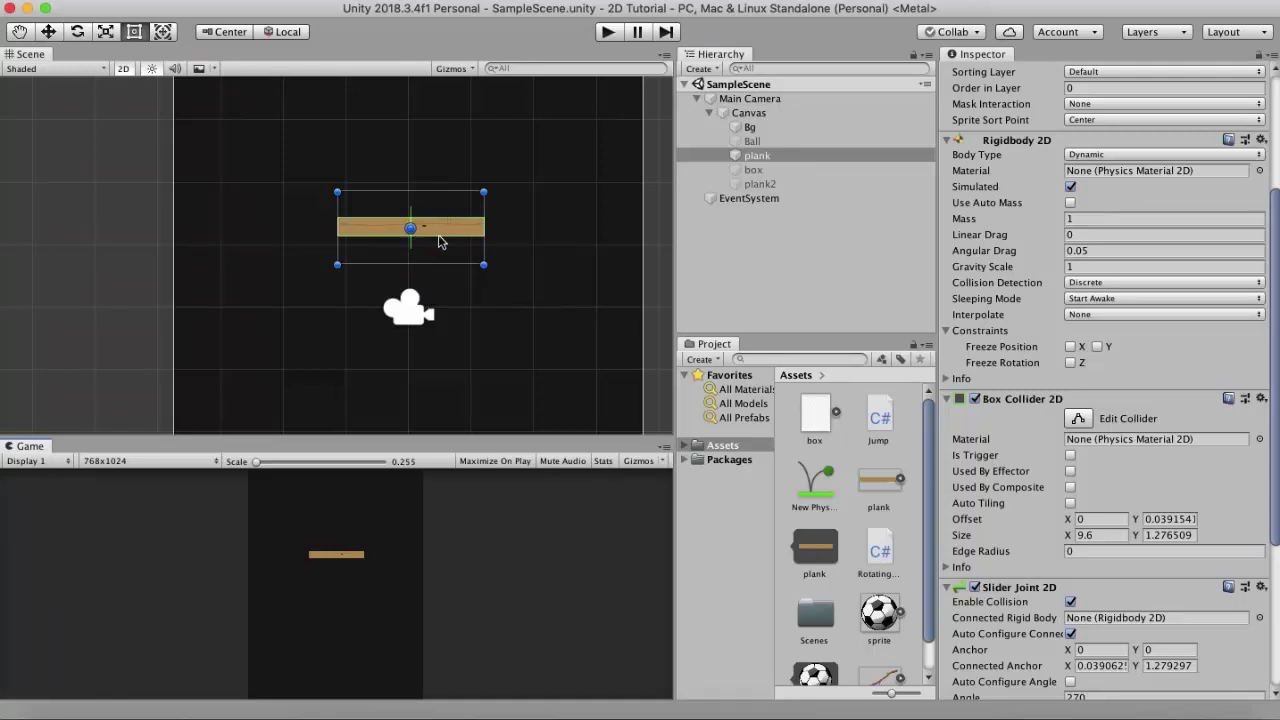
Enable the slider joint motor with Motor Speed 10 and test-run the scene
scroll(1000, 420, down, 5)
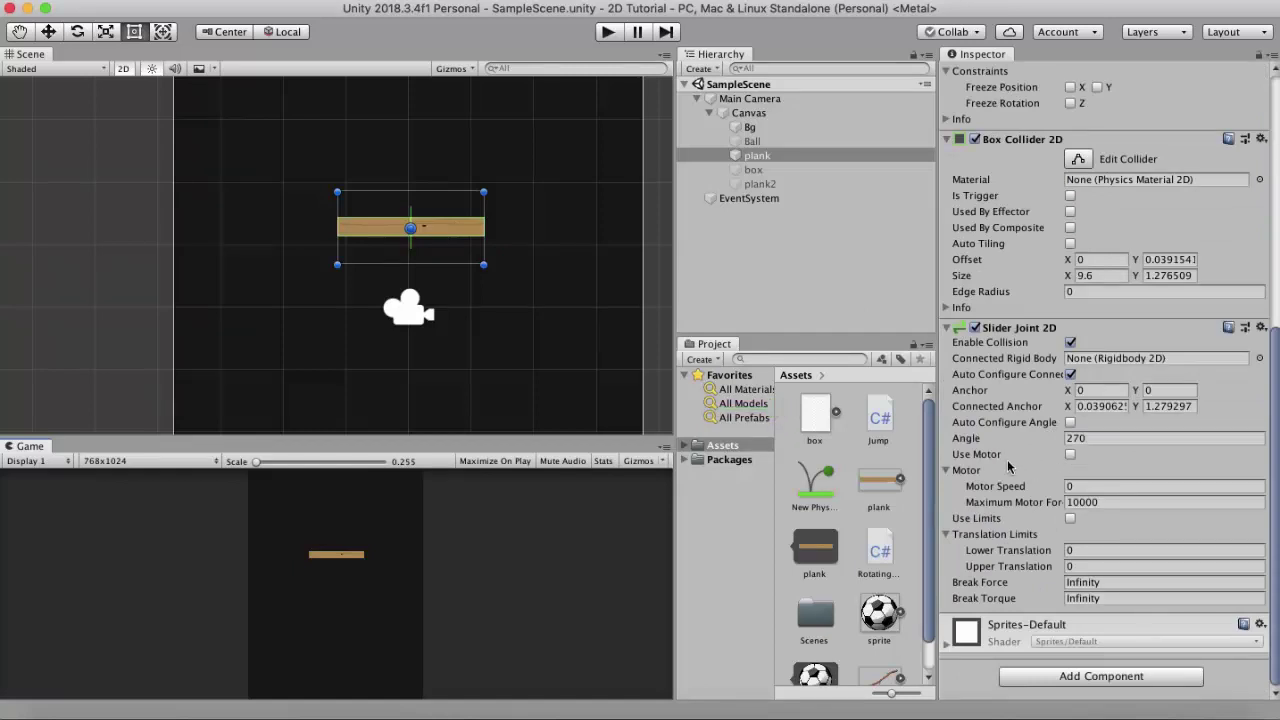
click(1072, 455)
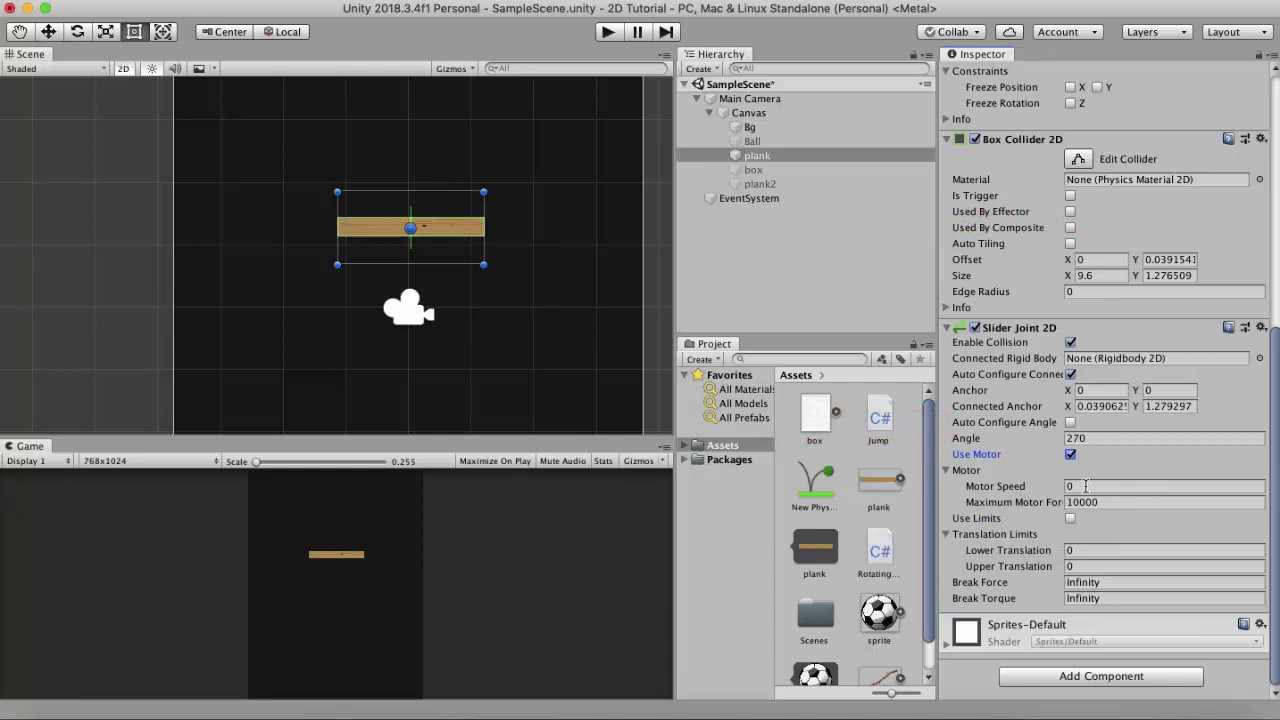
click(1086, 486)
text(10)
click(610, 34)
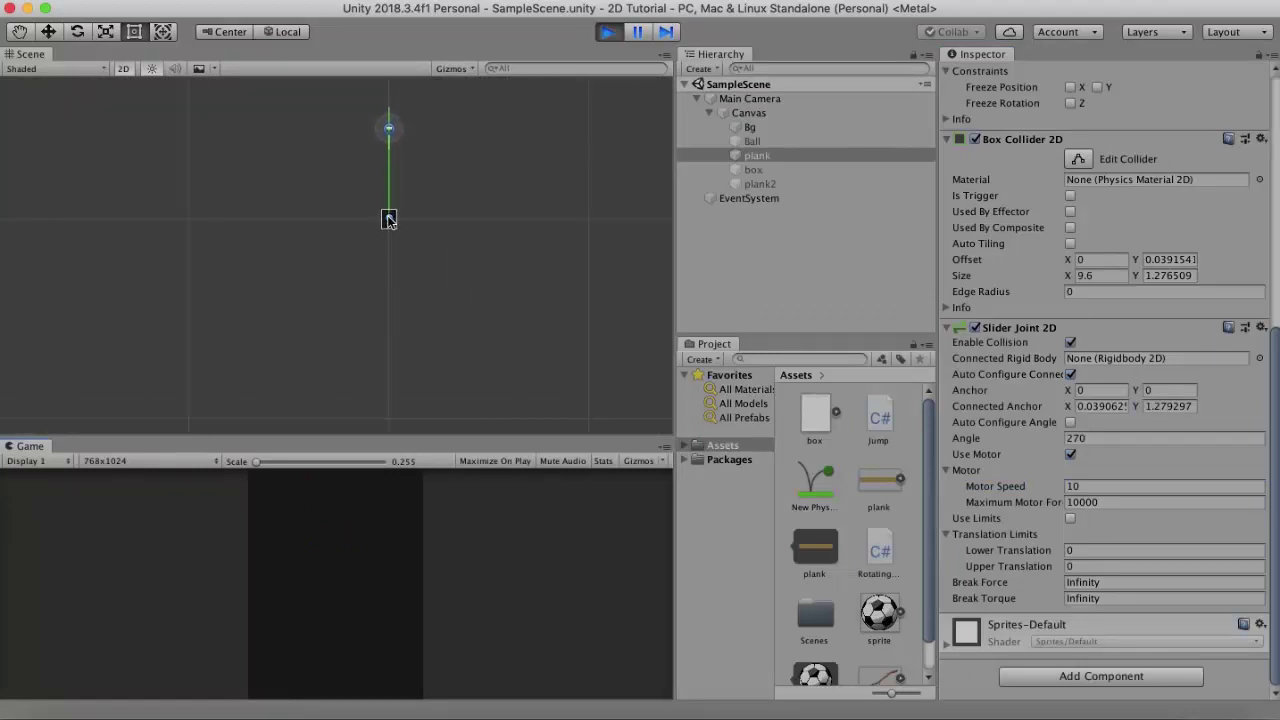
click(607, 32)
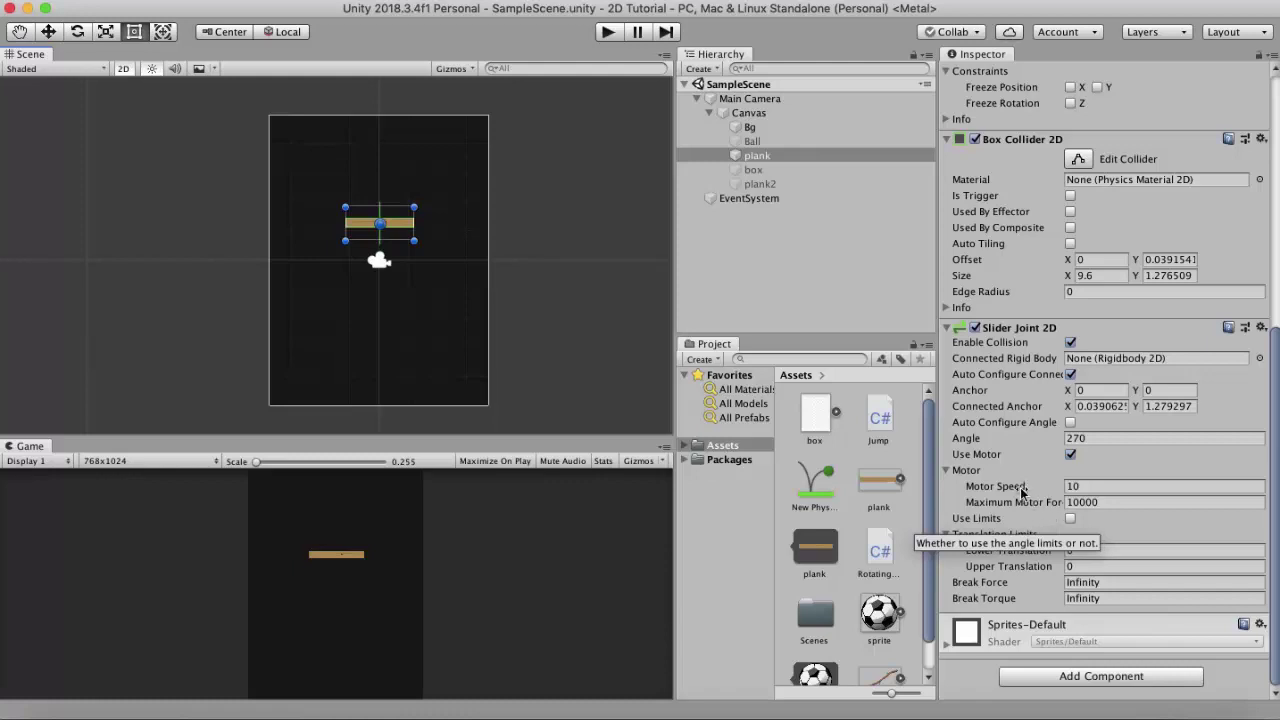
Set Maximum Motor Force to 10 and test the weaker motor in play mode
click(1091, 500)
text(10)
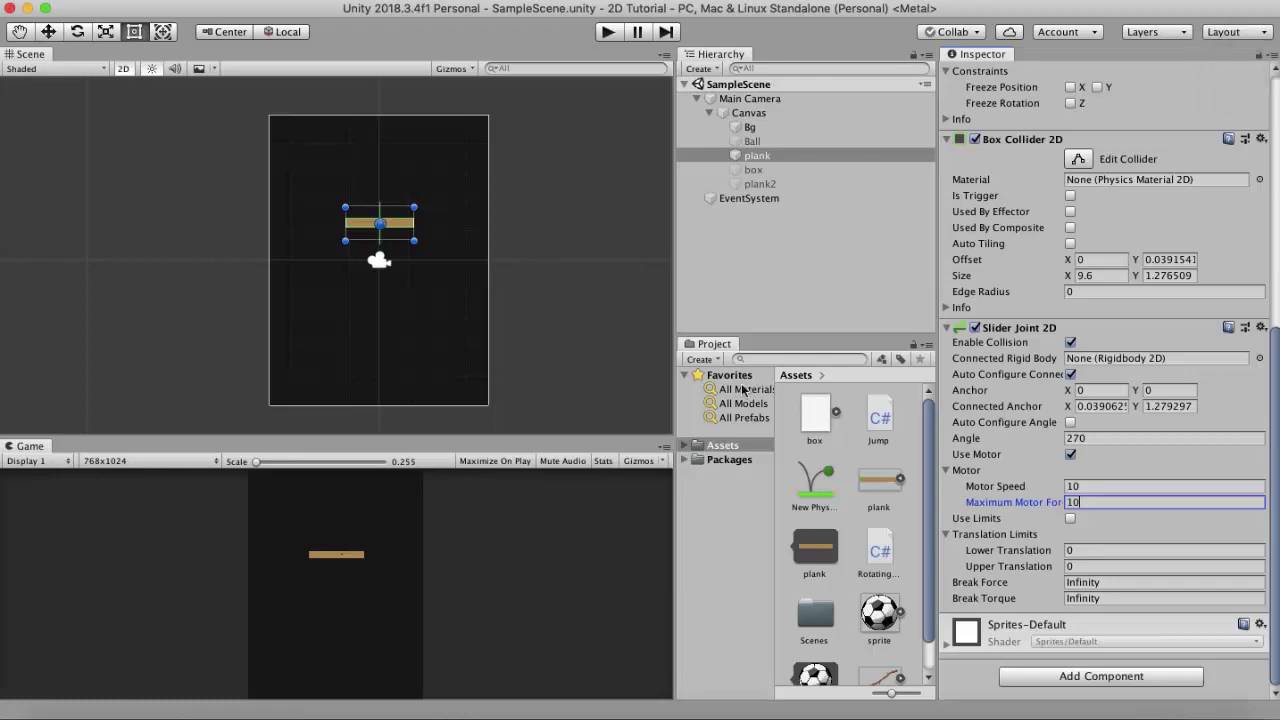
click(609, 33)
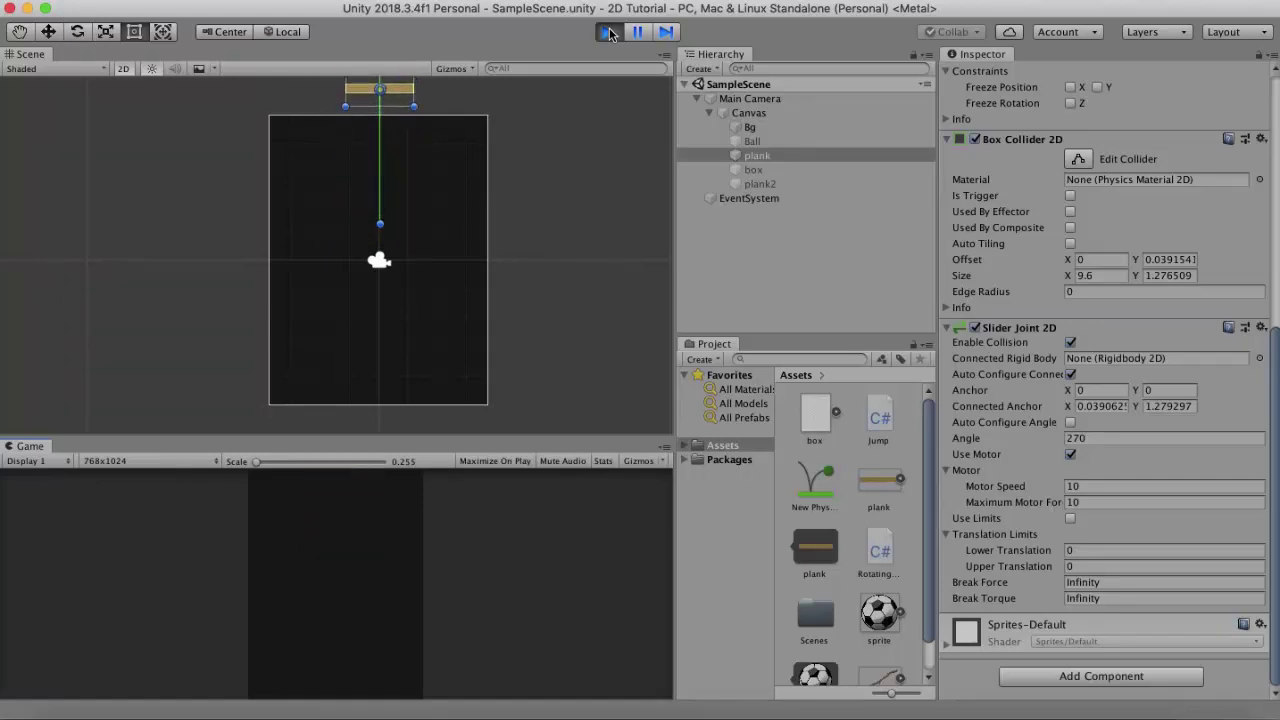
click(609, 33)
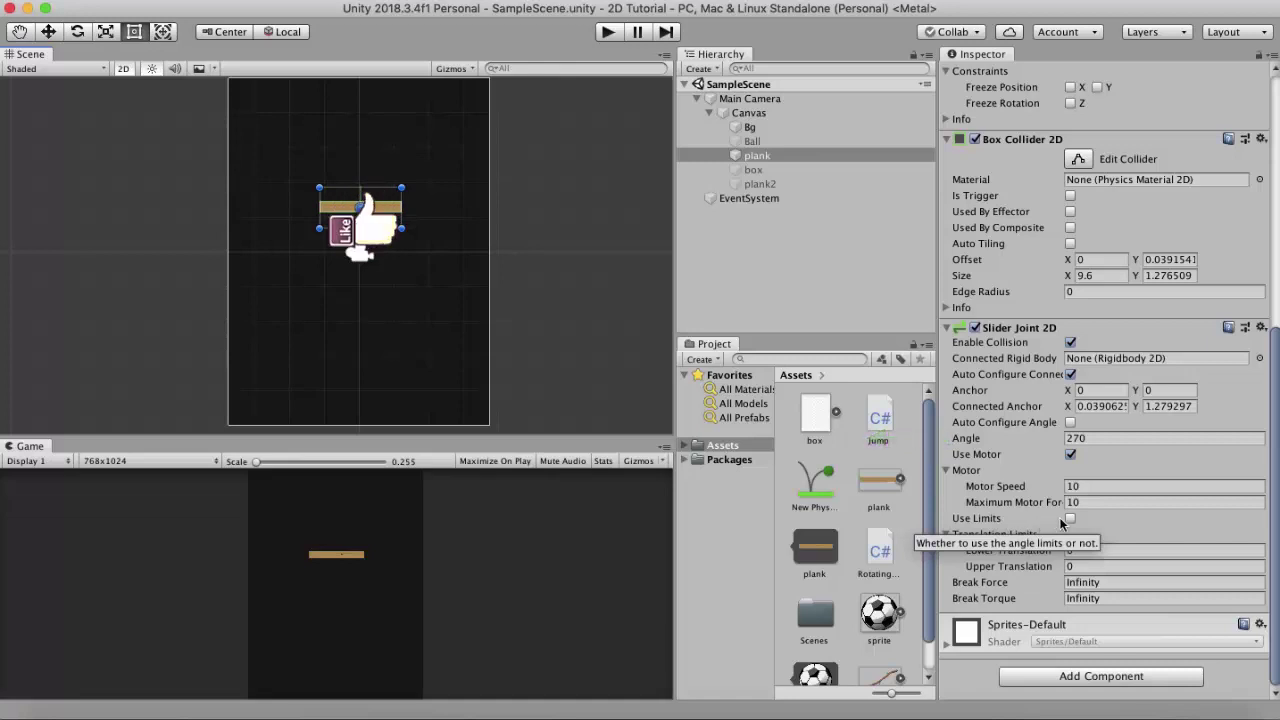
Turn on Use Limits for the plank's slider joint translation
click(1070, 519)
scroll(384, 308, up, 2)
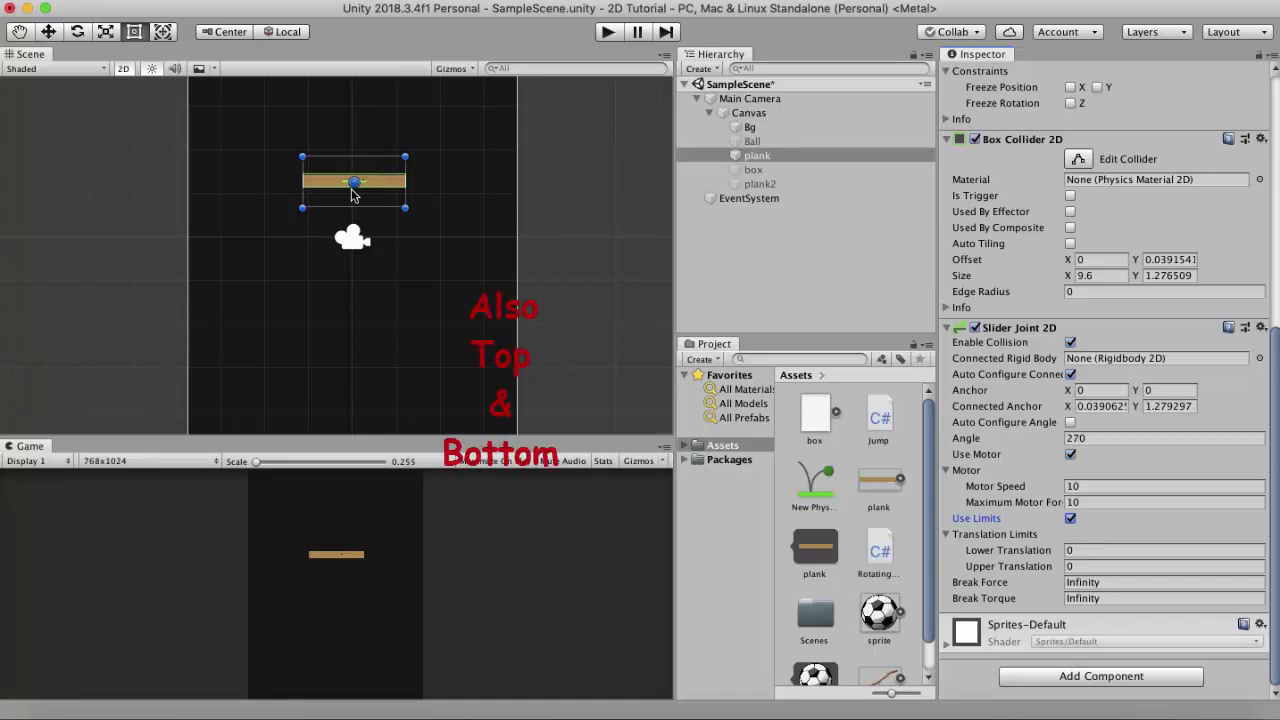
scroll(352, 195, down, 1)
click(1072, 550)
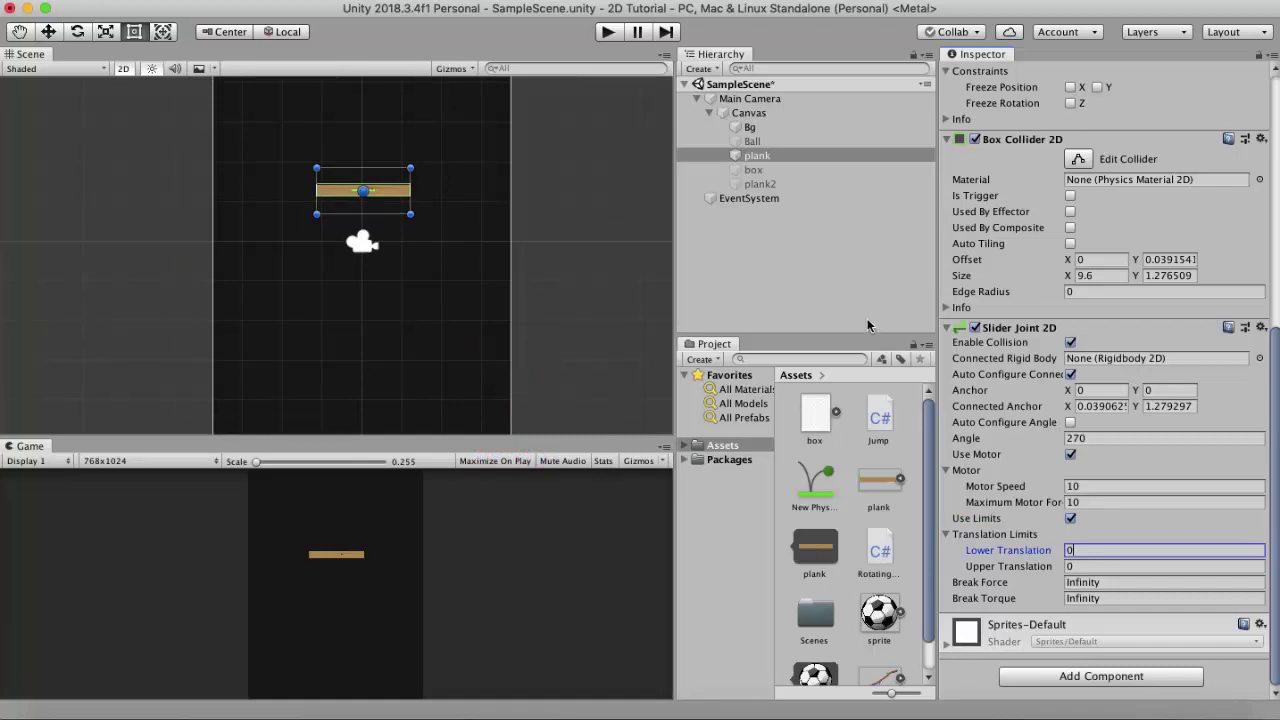
Duplicate the plank as plank3 without a slider joint, place it below, and make it Kinematic
click(777, 157)
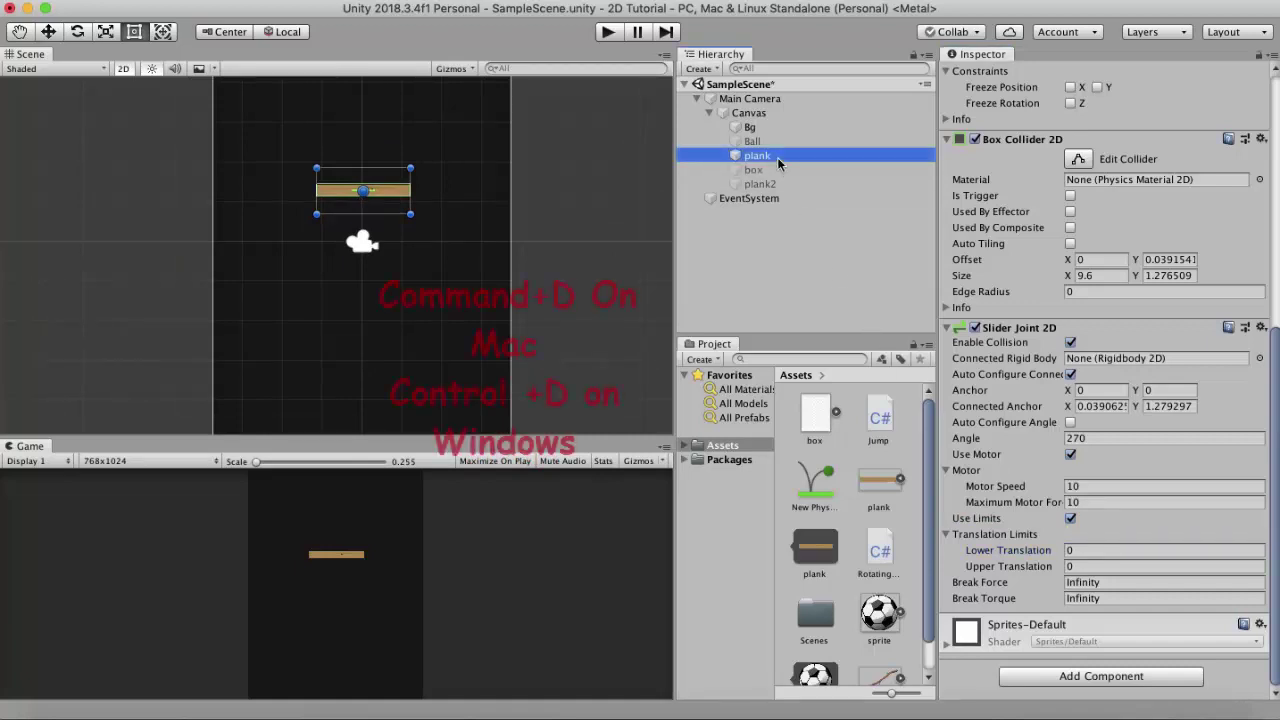
key(super+d)
click(792, 198)
key(Return)
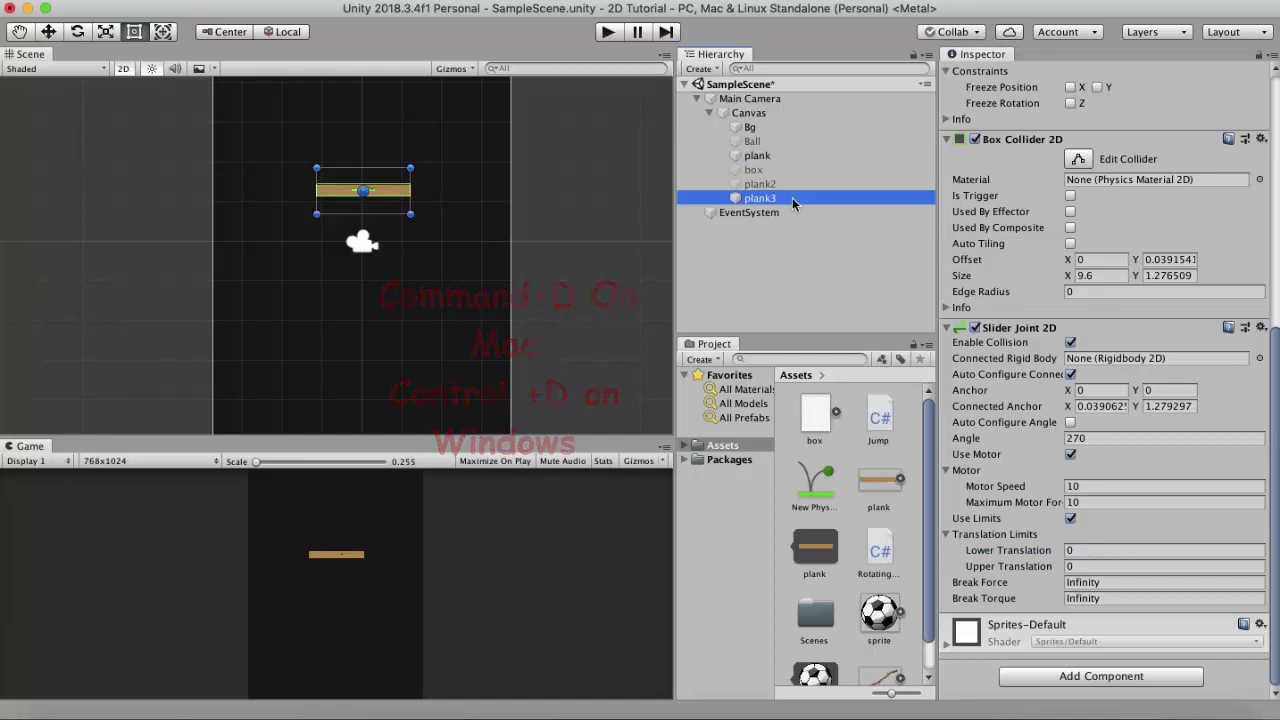
click(1261, 328)
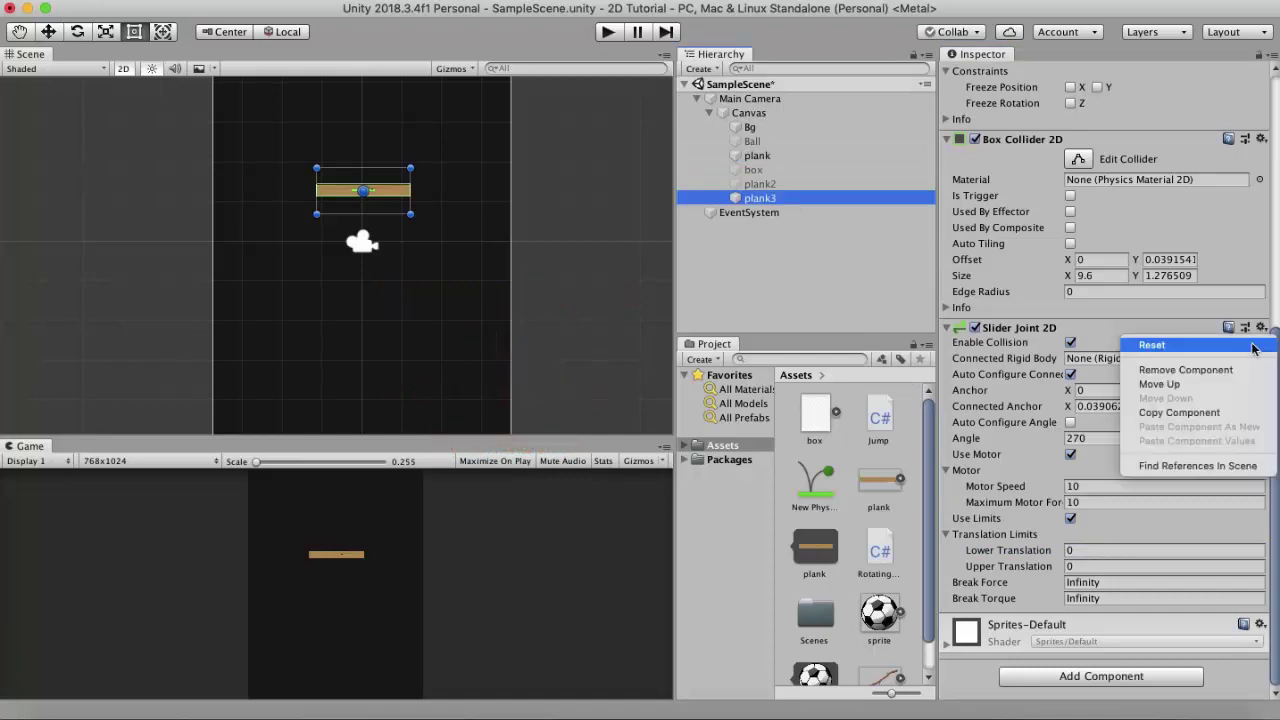
click(1236, 371)
drag(392, 202, 312, 252)
drag(405, 192, 452, 193)
click(759, 198)
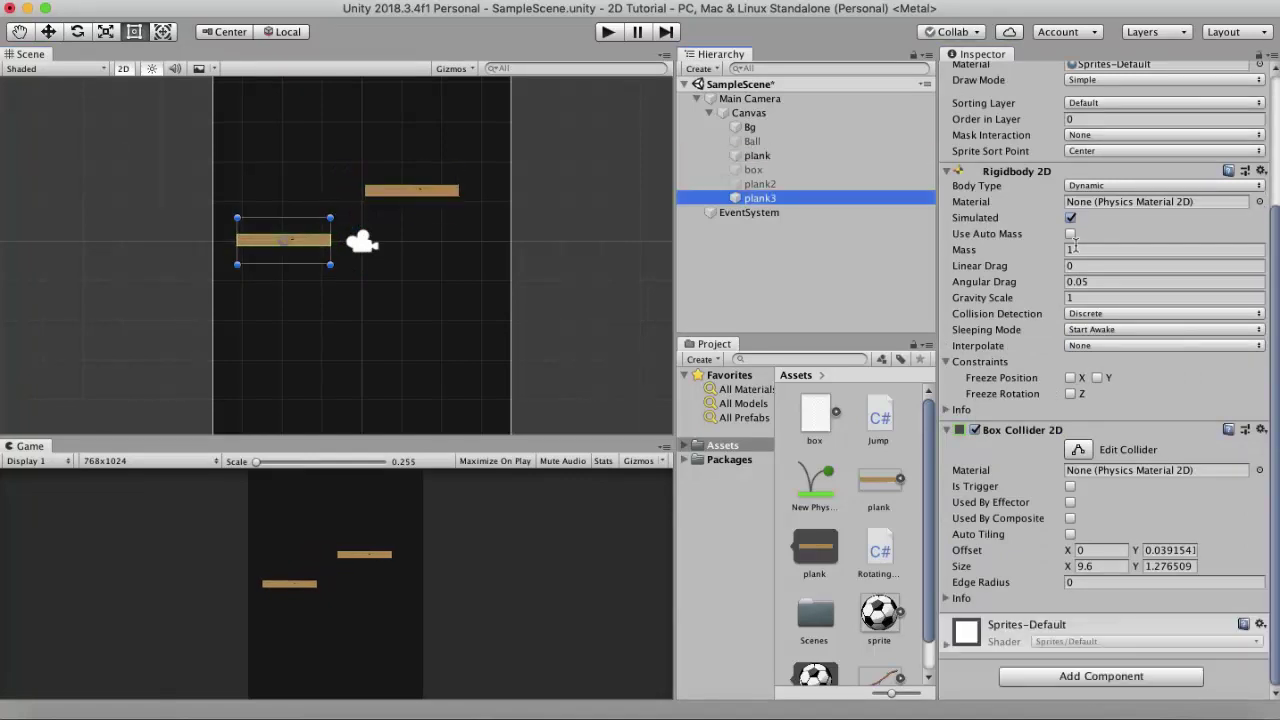
click(1136, 187)
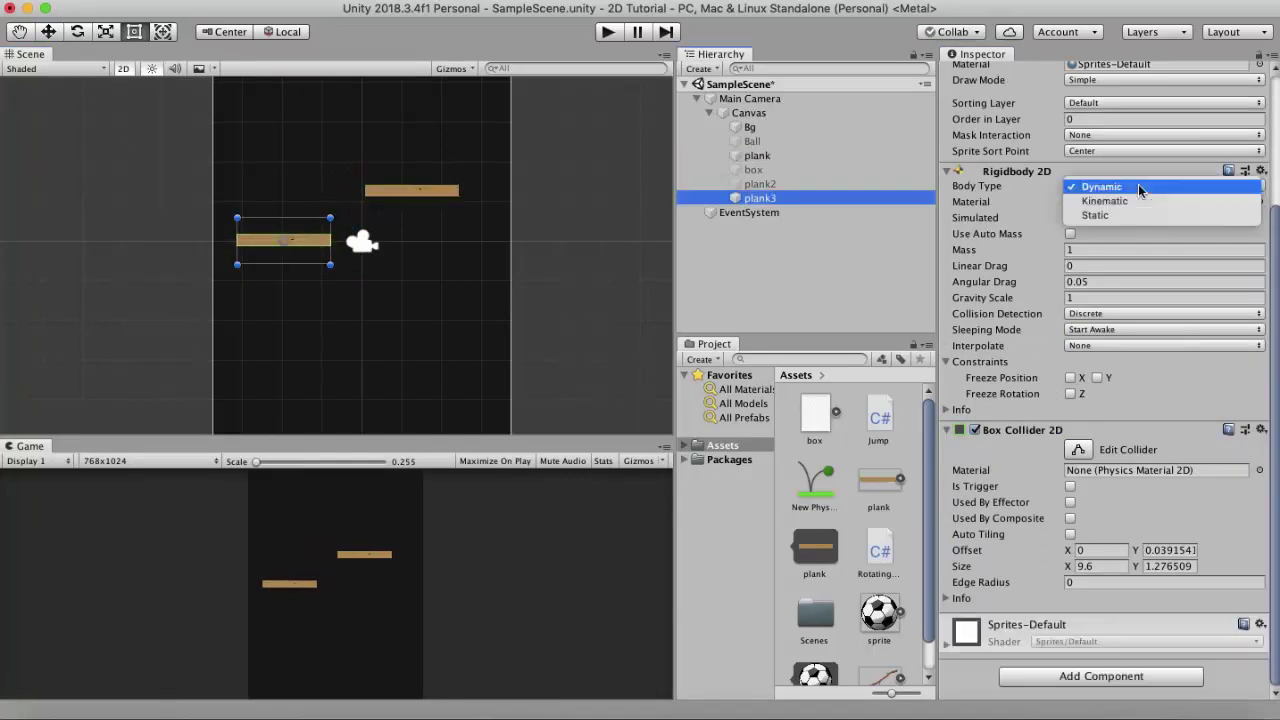
click(1138, 200)
Activate the box object so it shows in the scene and game views
click(780, 169)
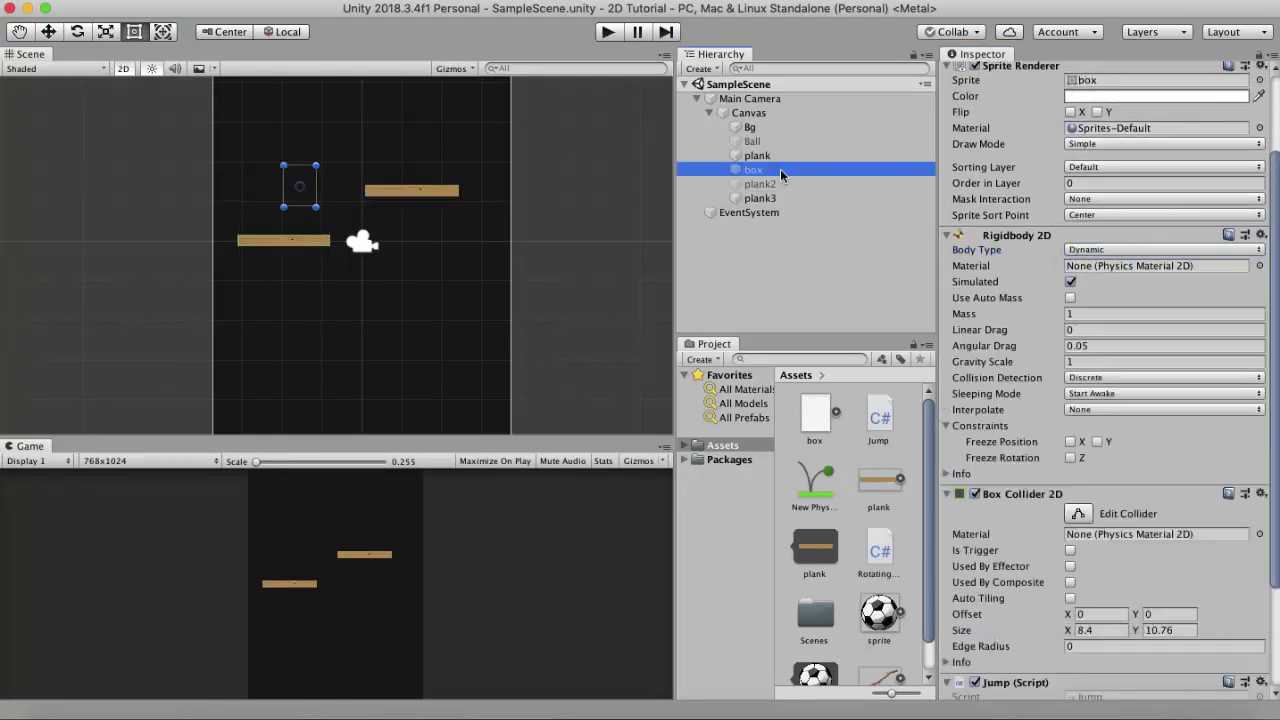
scroll(1005, 194, up, 3)
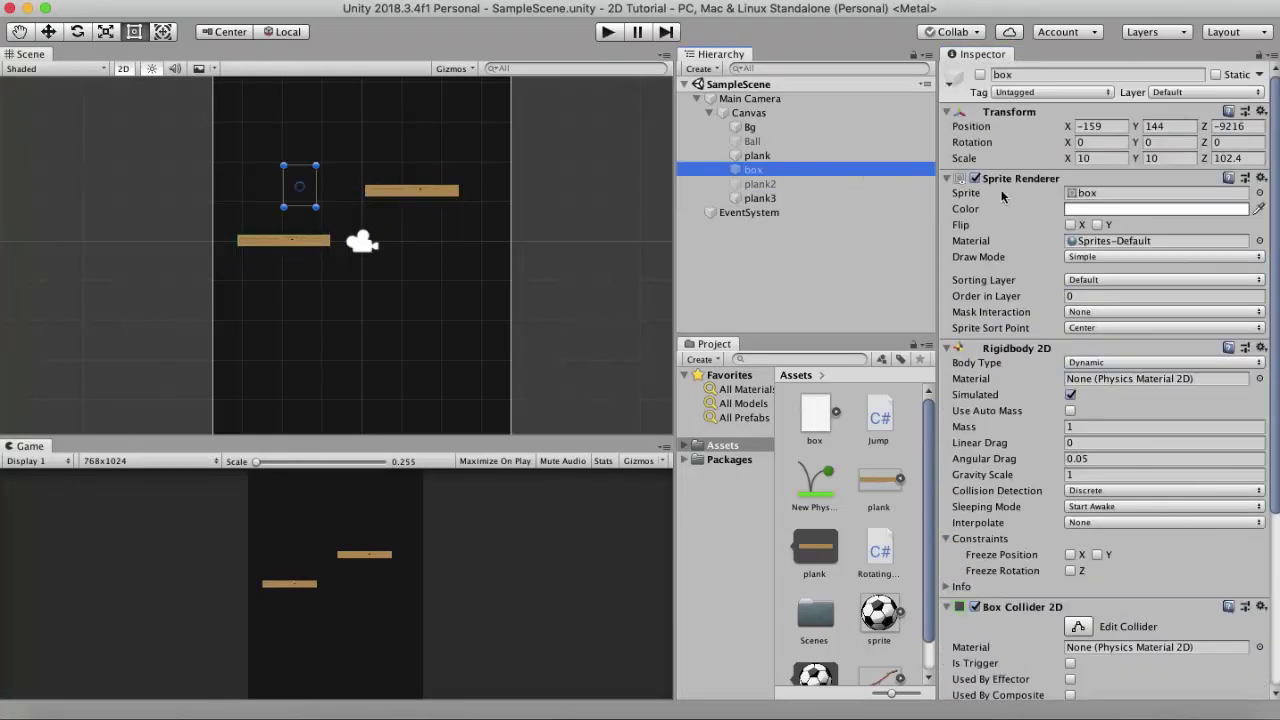
click(980, 75)
scroll(1160, 408, down, 3)
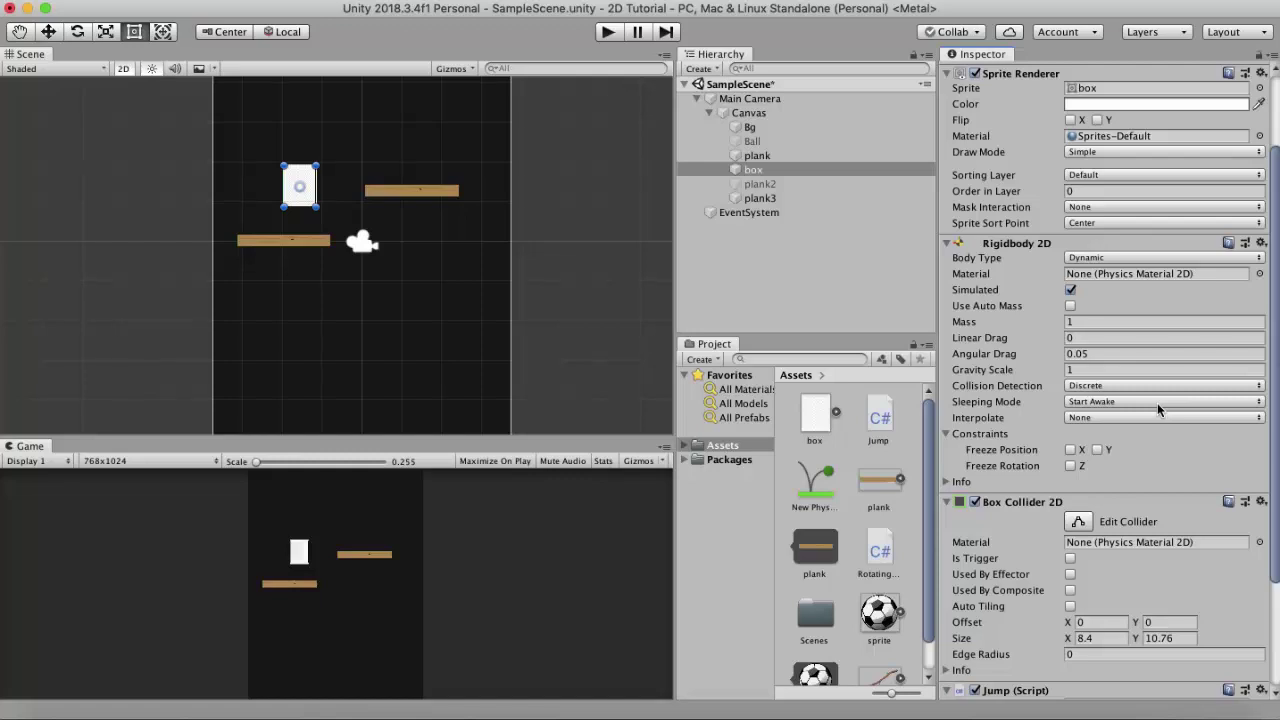
scroll(1101, 264, down, 3)
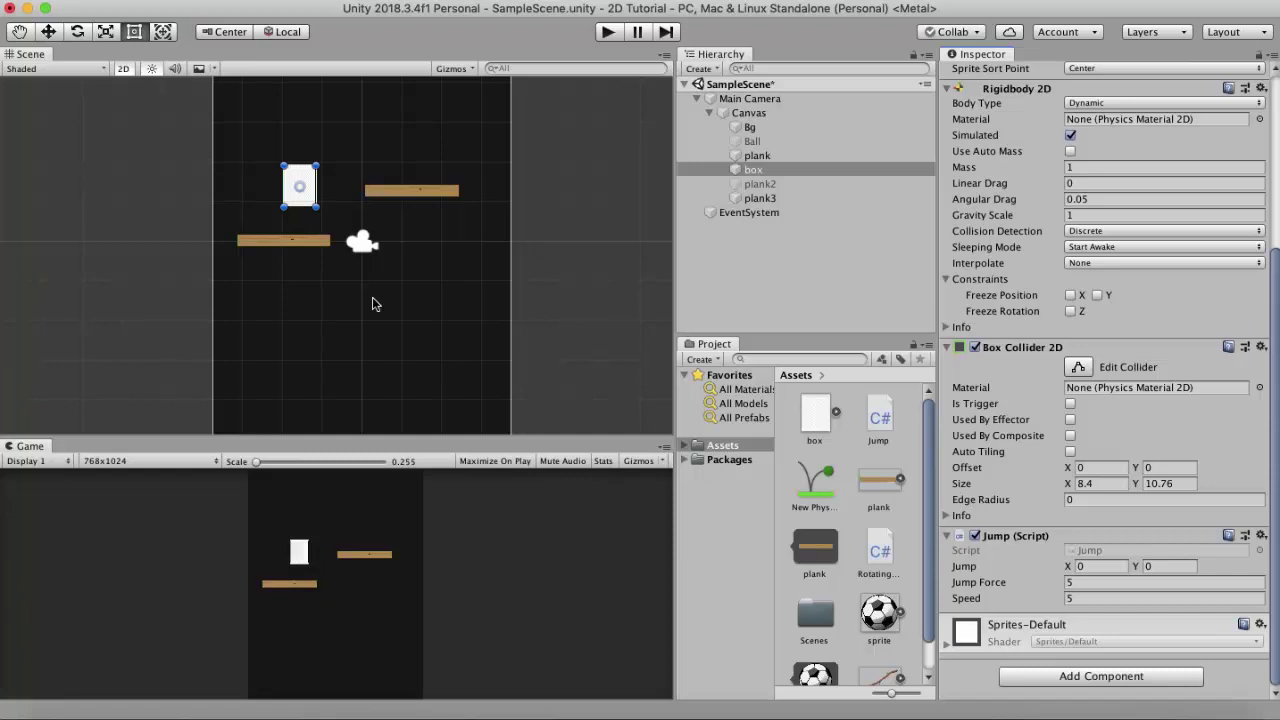
Set the plank's slider joint Lower Translation to -1 and Upper Translation to 1, then play
click(757, 155)
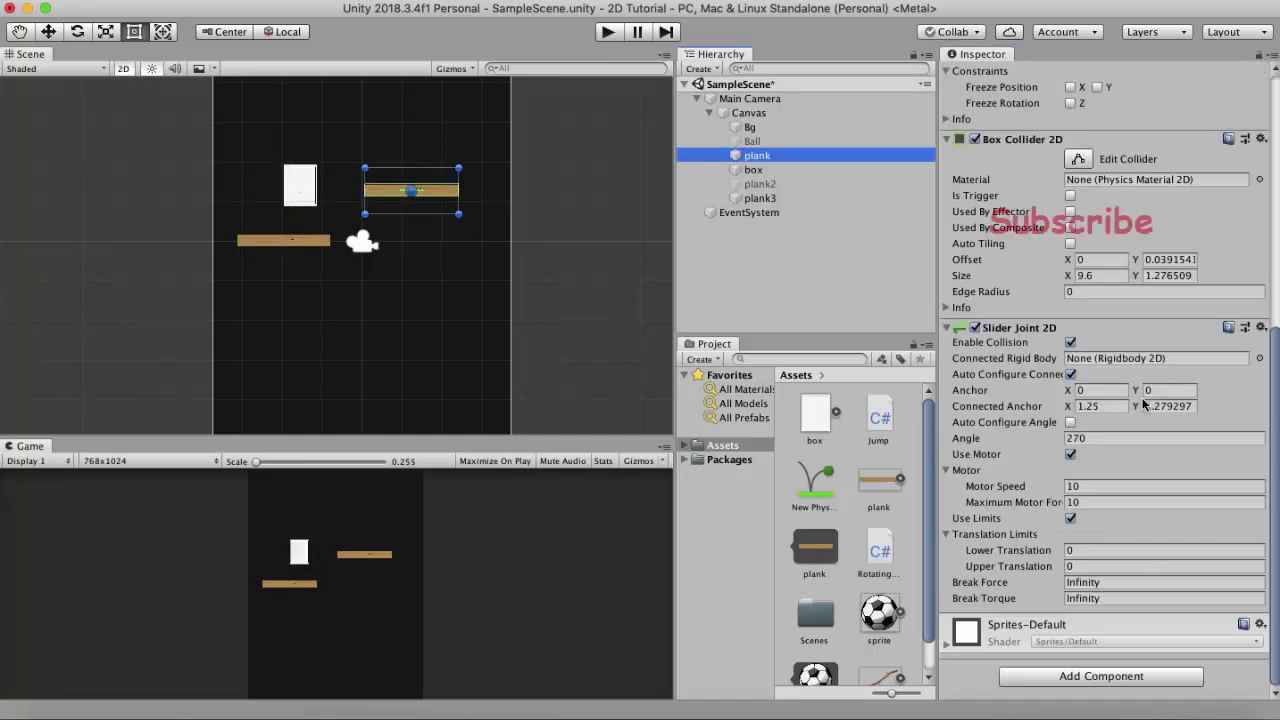
click(1070, 518)
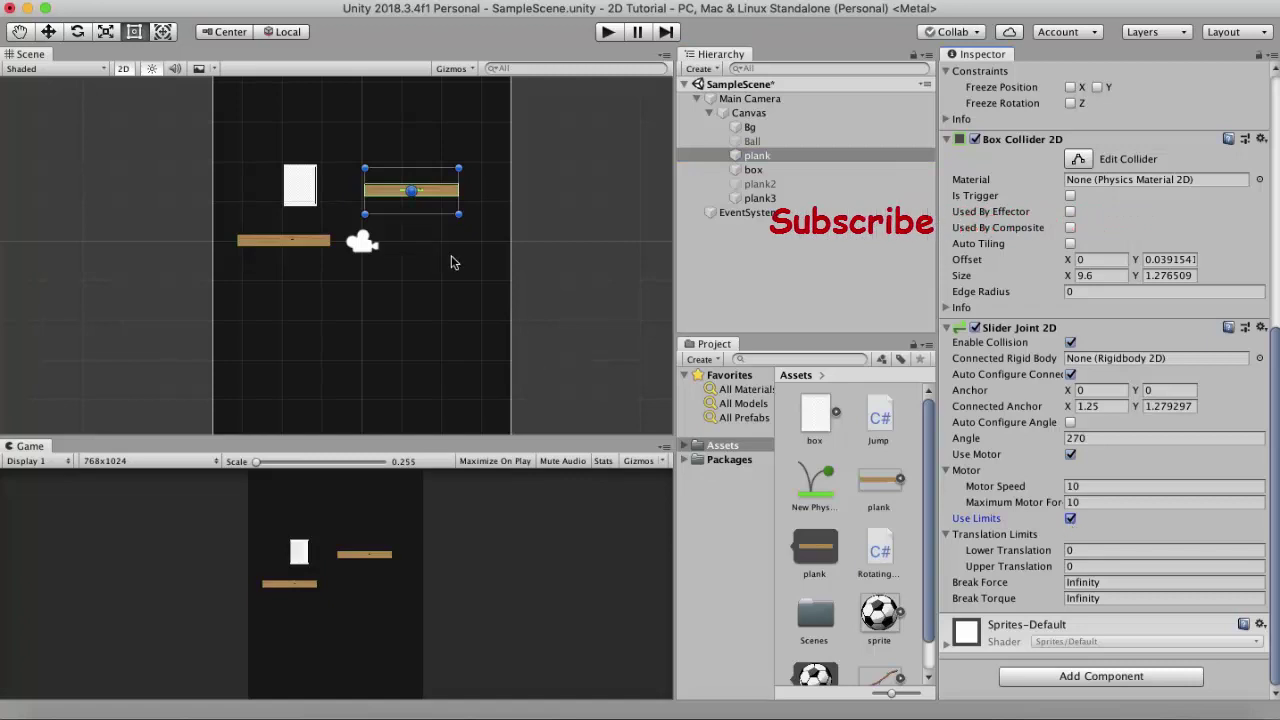
scroll(451, 263, up, 3)
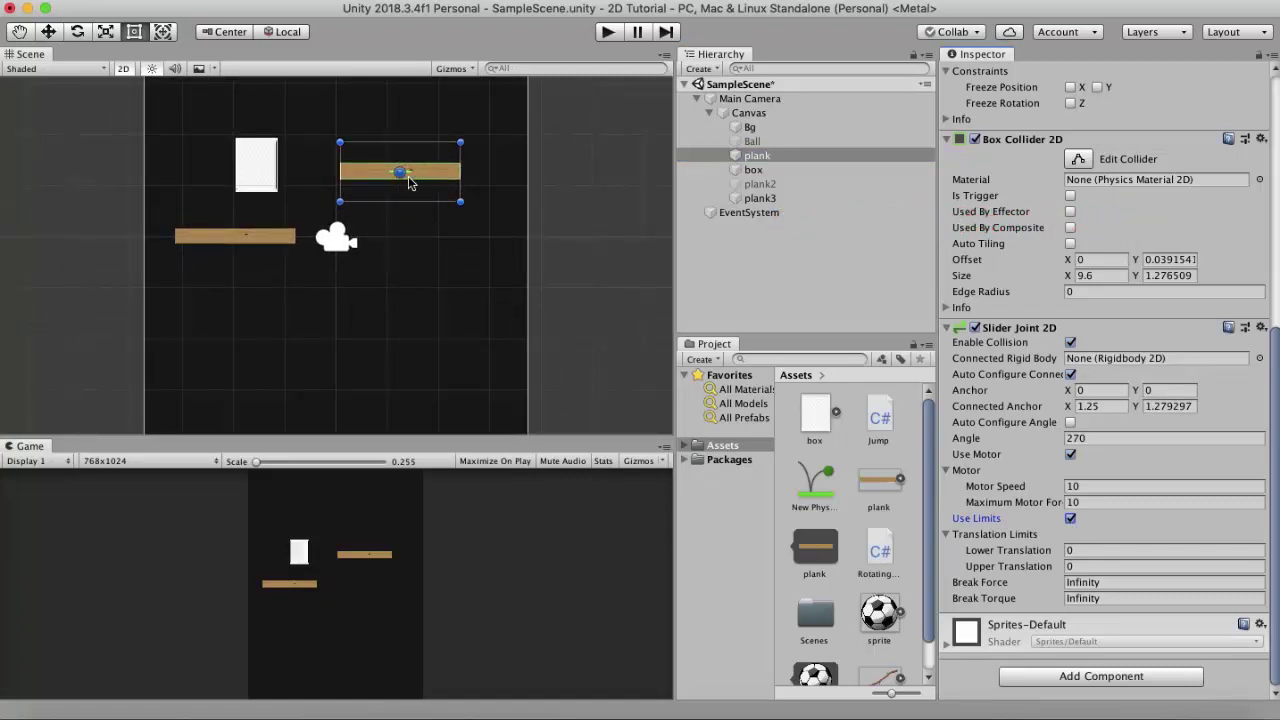
click(1081, 552)
text(-1)
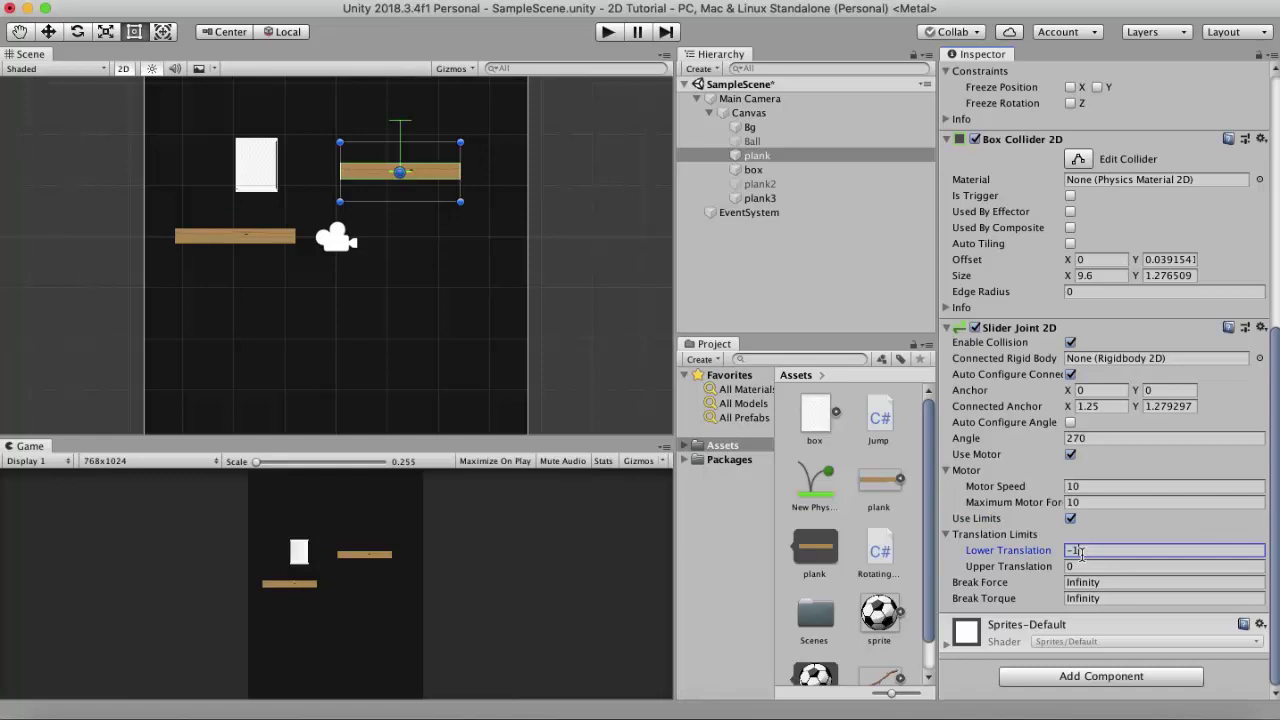
click(1108, 566)
text(1)
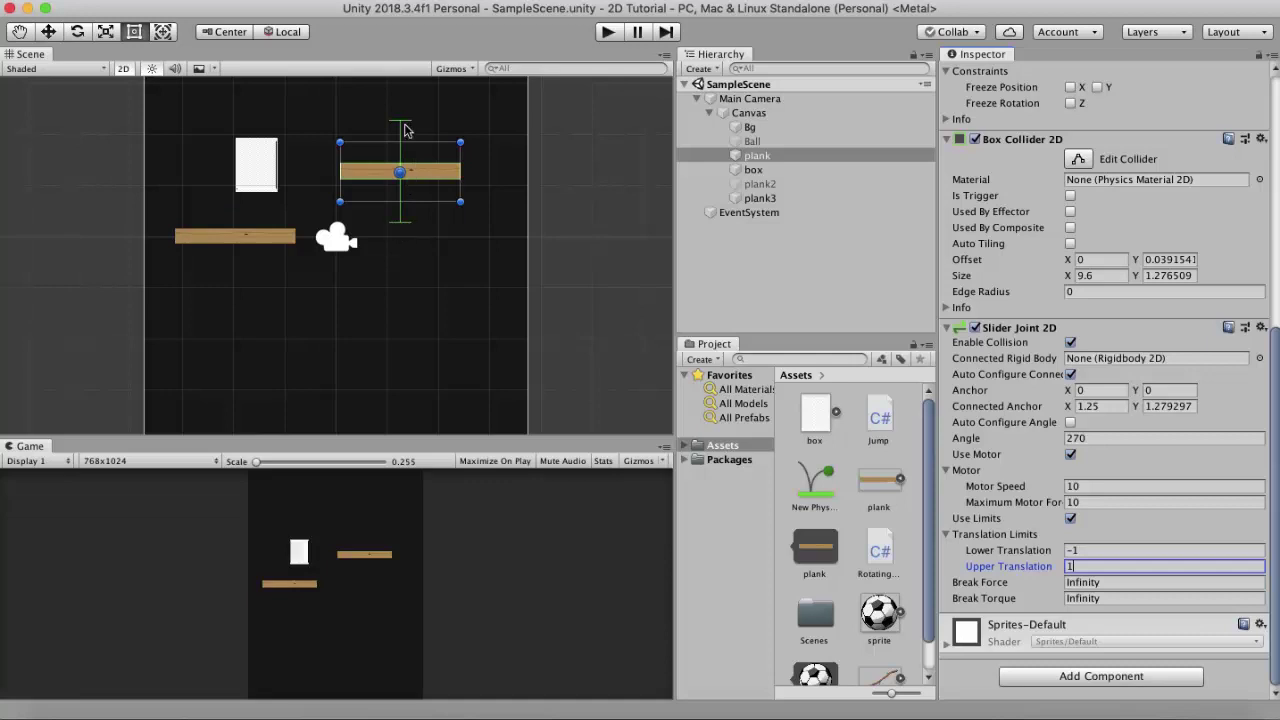
click(606, 33)
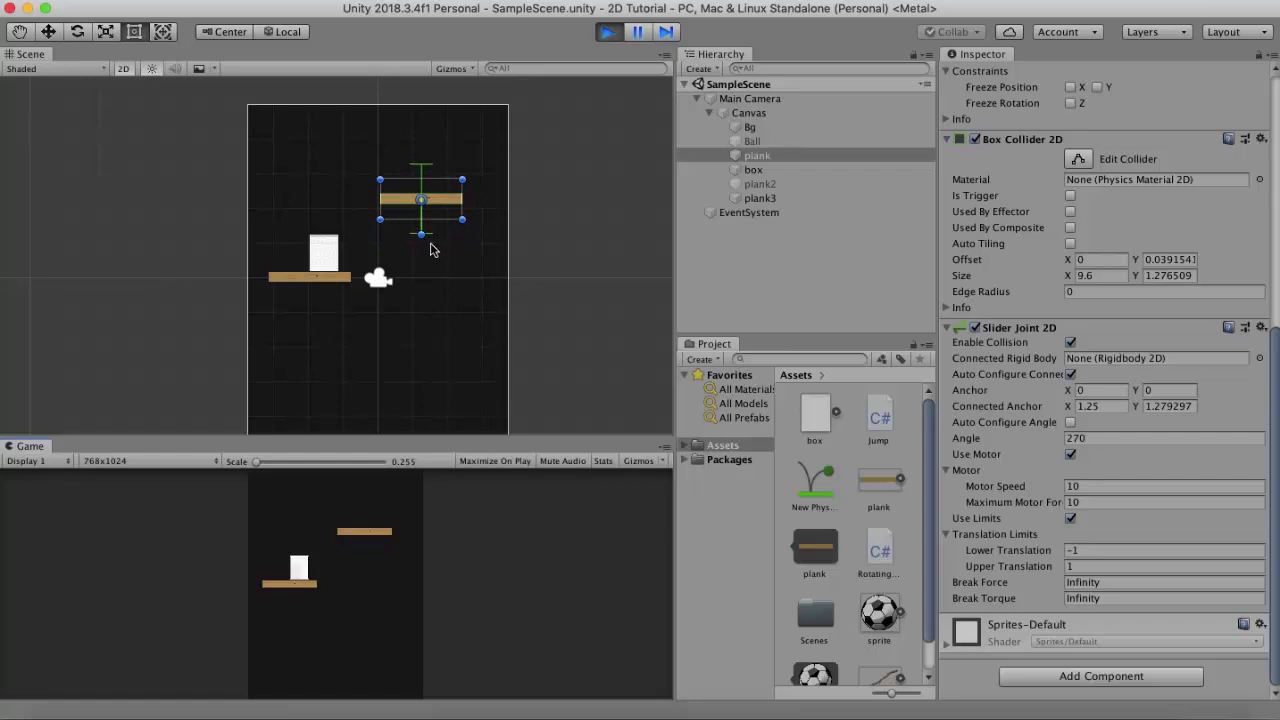
Test the box jumping twice on the sliding plank in Play mode, then stop
key(space)
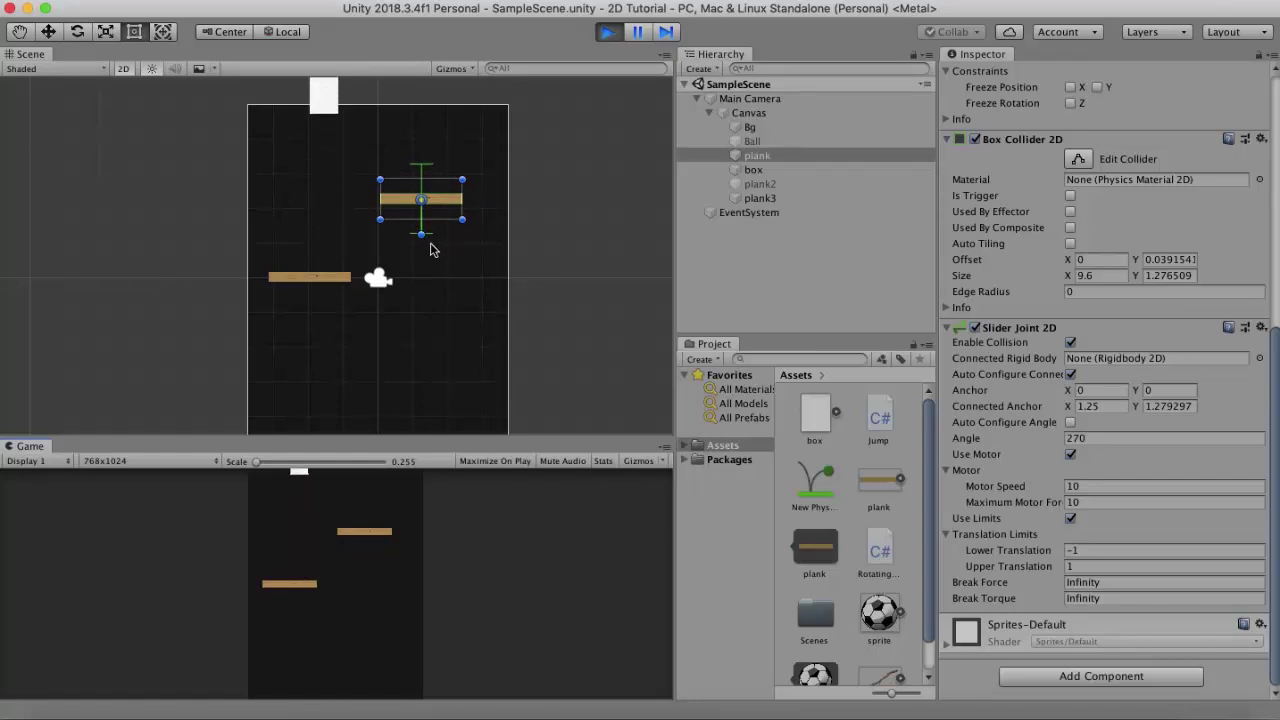
key(space)
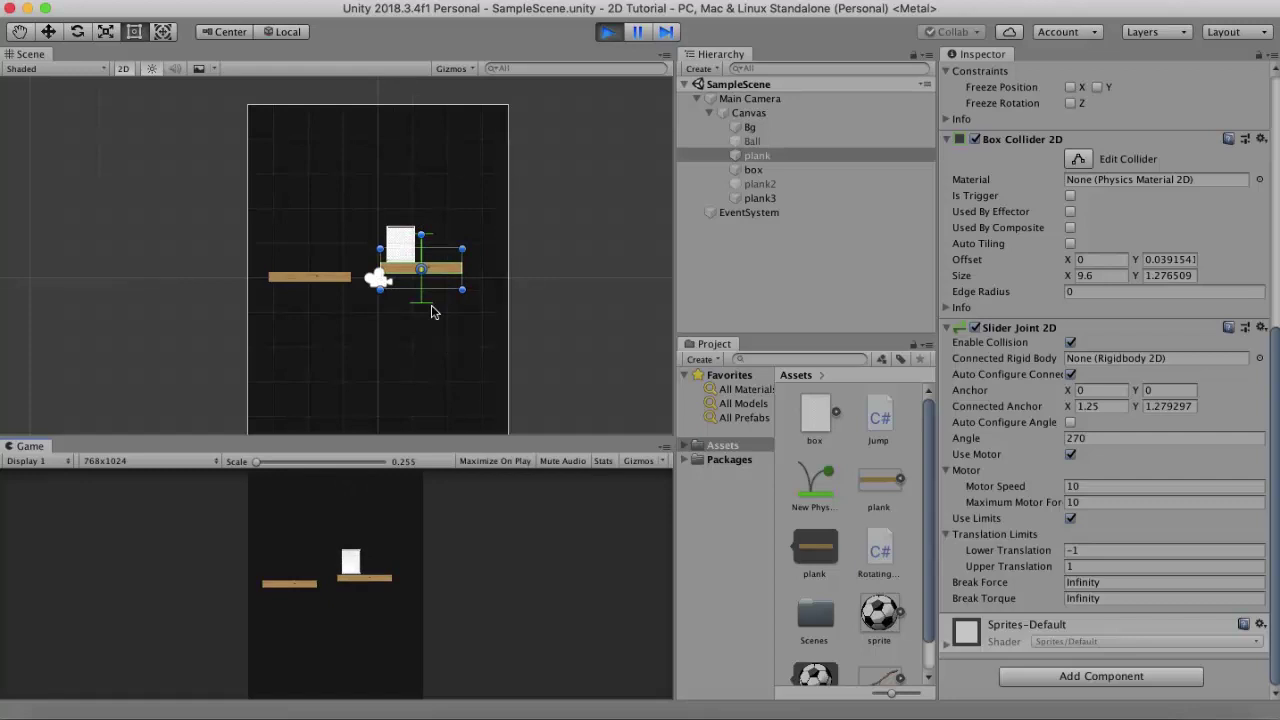
key(super+p)
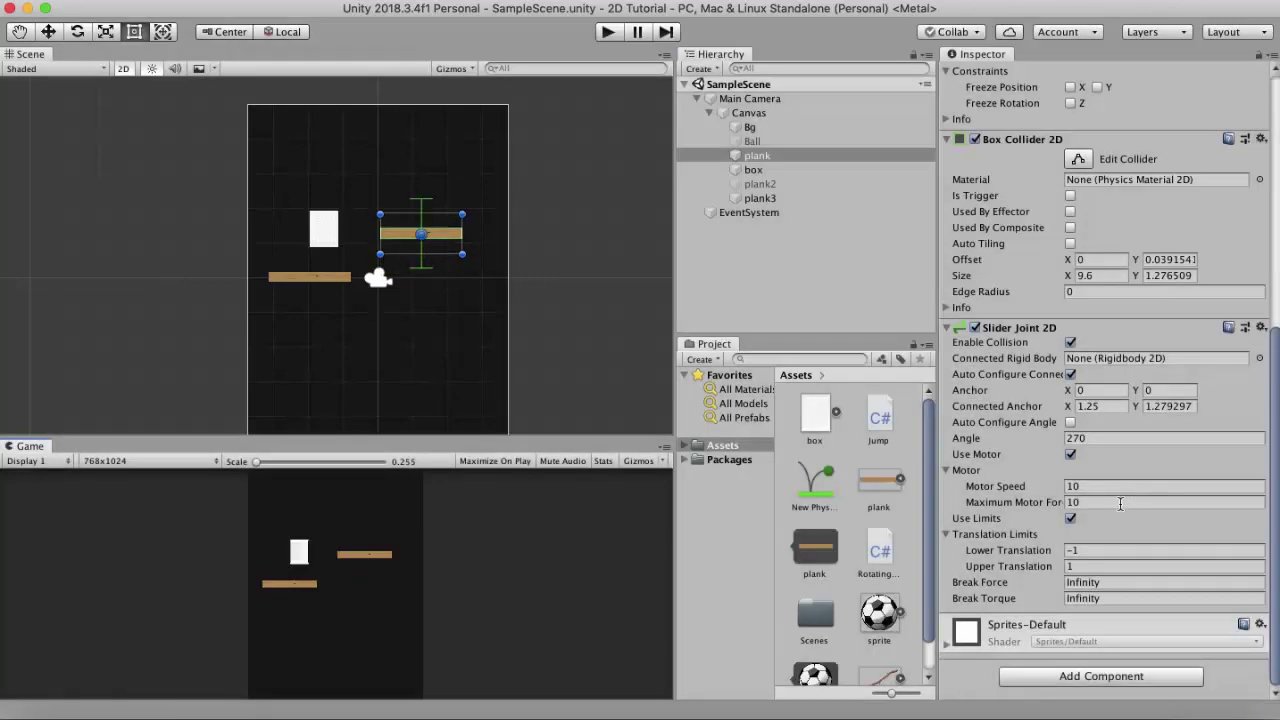
Raise the slider joint's Maximum Motor Force to 50, save, and rerun the scene
click(1103, 505)
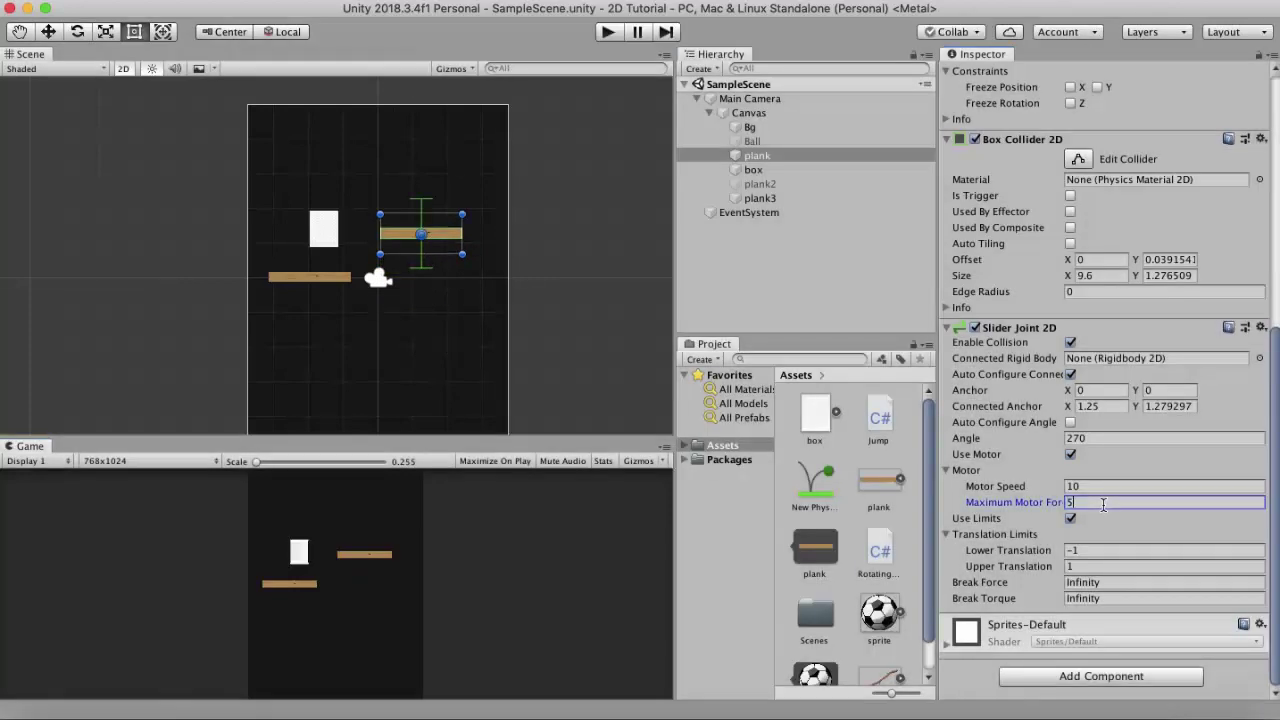
key(super+s)
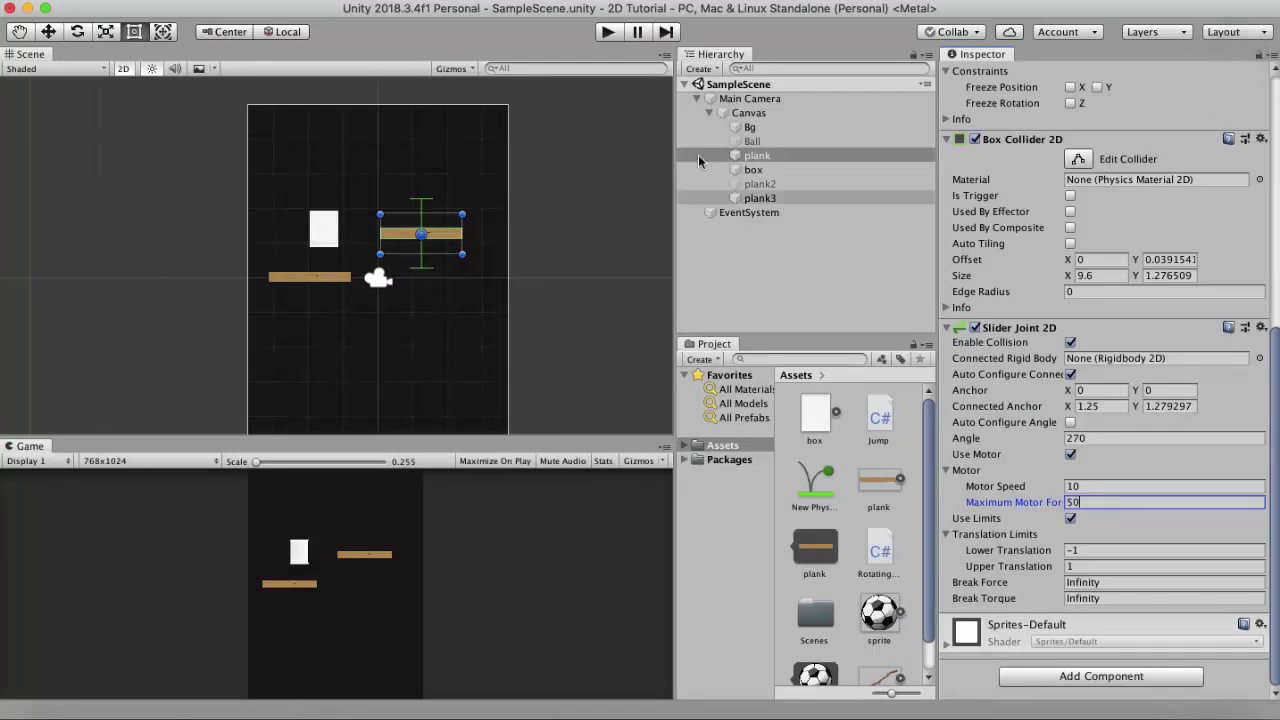
click(608, 32)
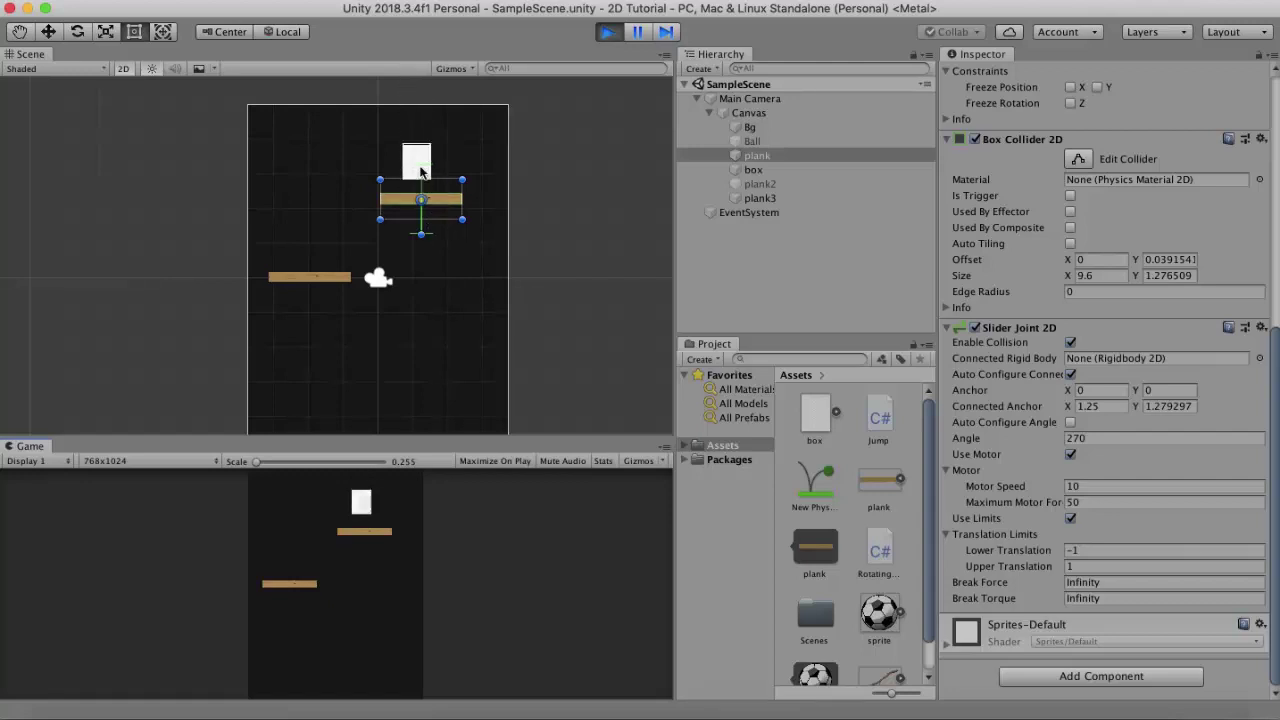
While playing, lower Maximum Motor Force to 30, then stop the test
click(1099, 503)
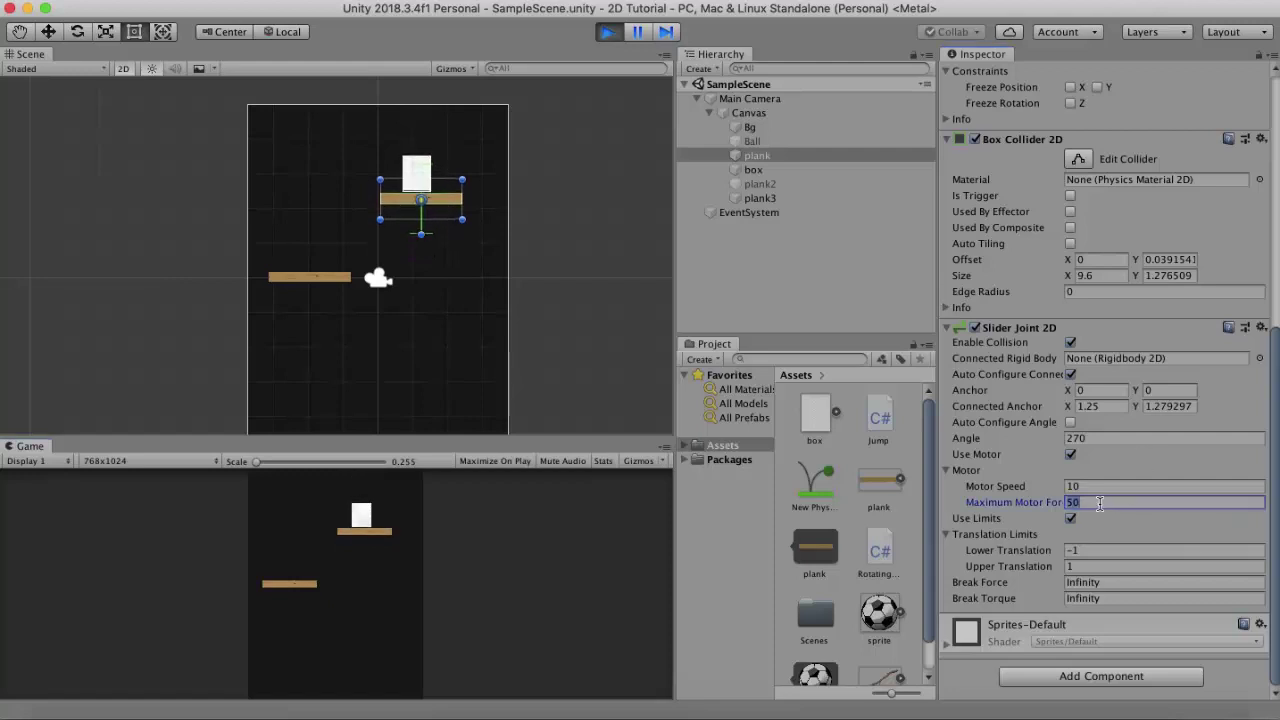
text(30)
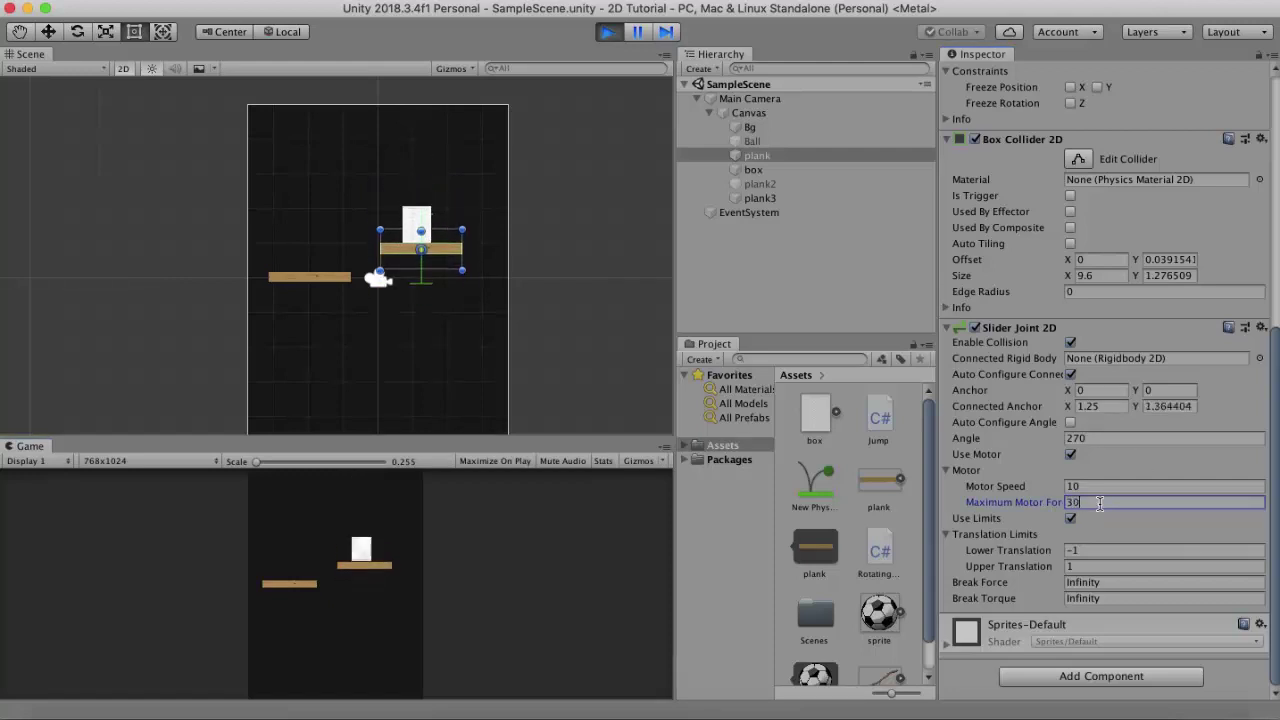
key(super+s)
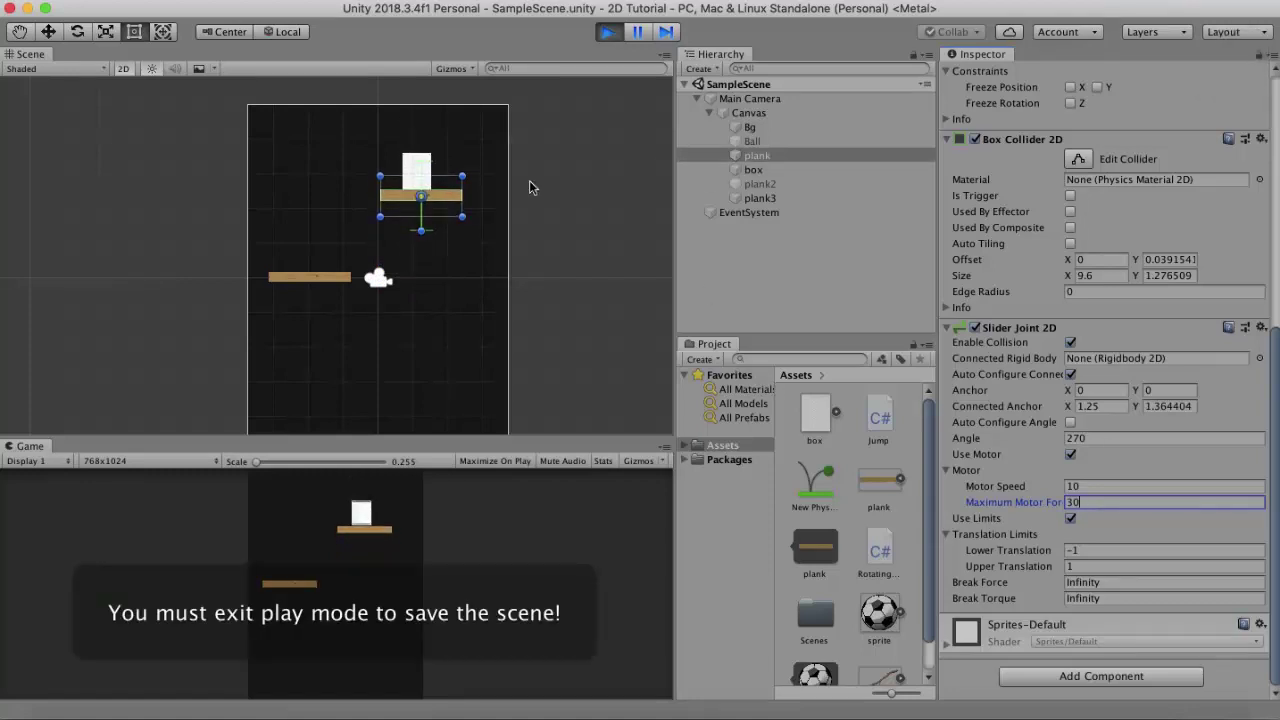
key(Return)
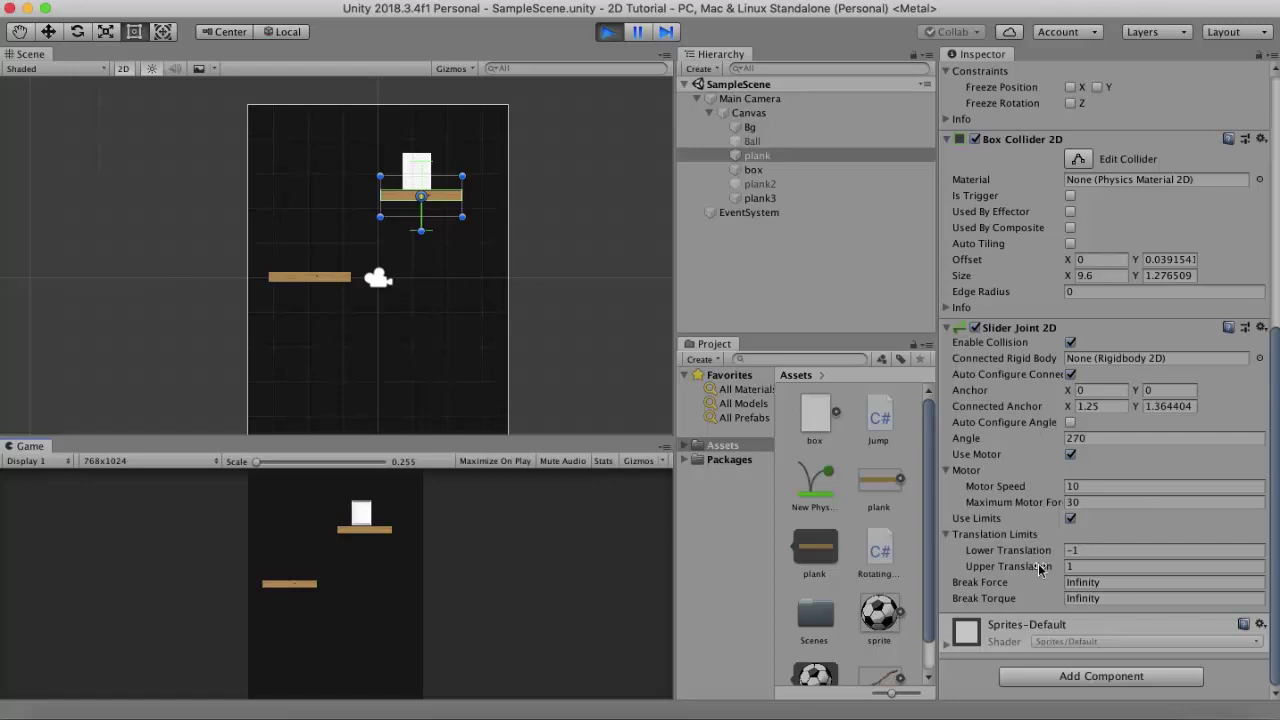
key(super+p)
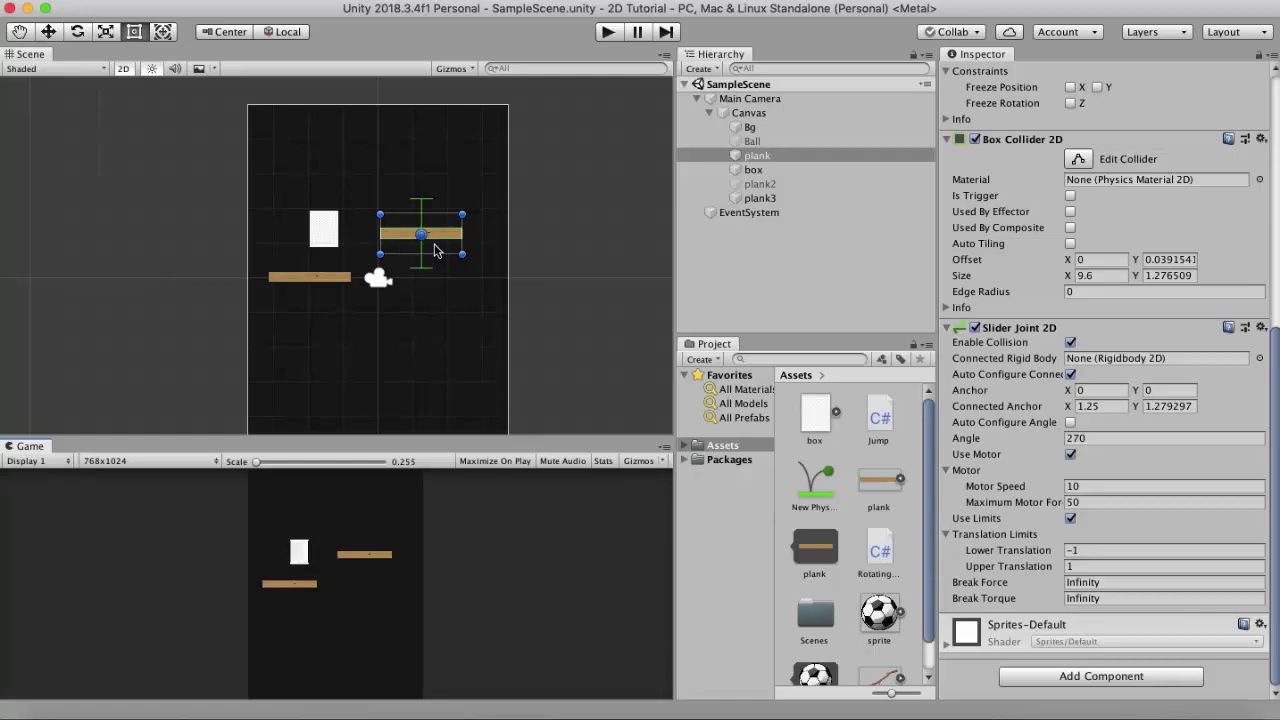
Set the slider joint's Break Force to 40 and save the scene
click(1122, 588)
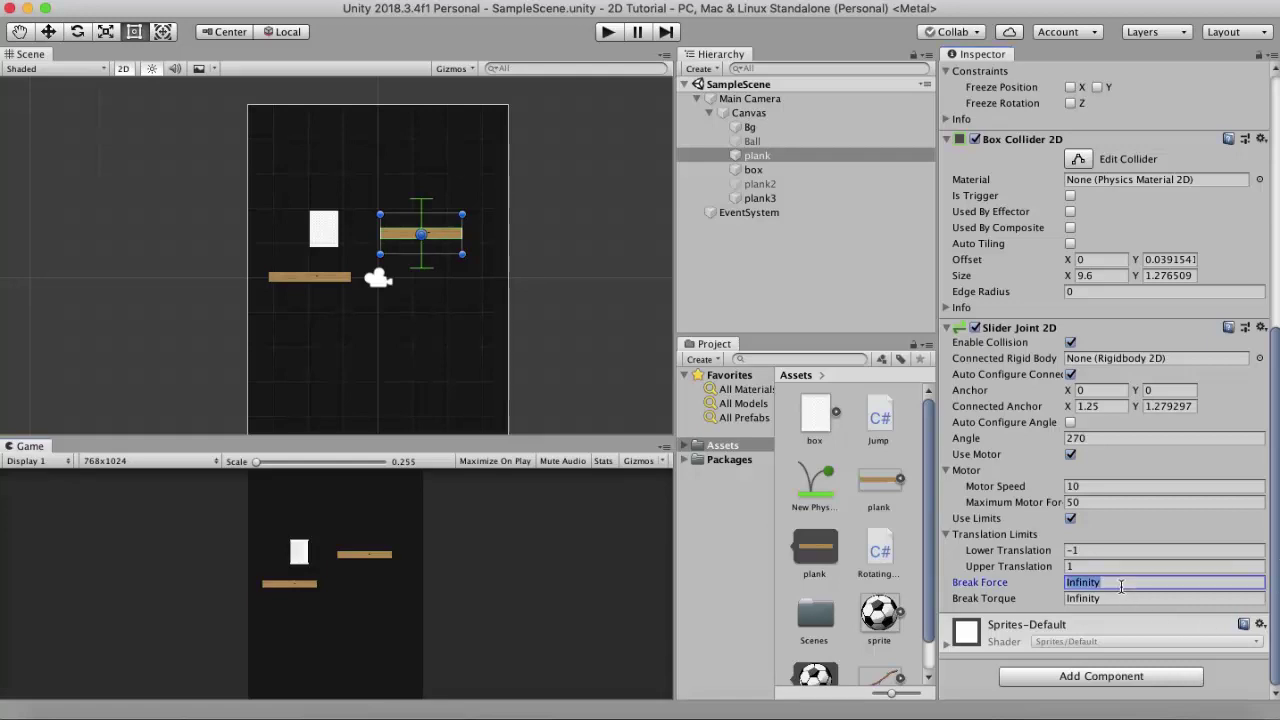
text(40)
key(super+s)
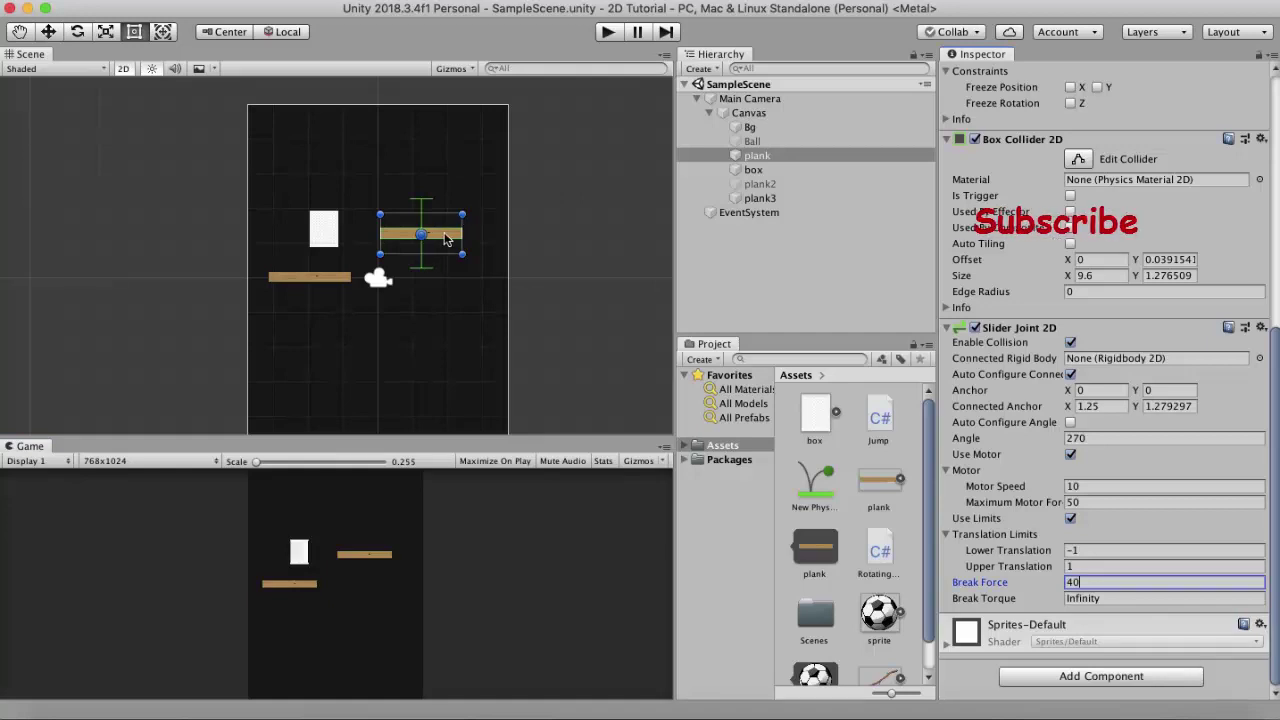
Disable Use Motor and Use Limits, enable Auto Configure Angle, and test-run the scene
scroll(1072, 488, up, 1)
click(1070, 481)
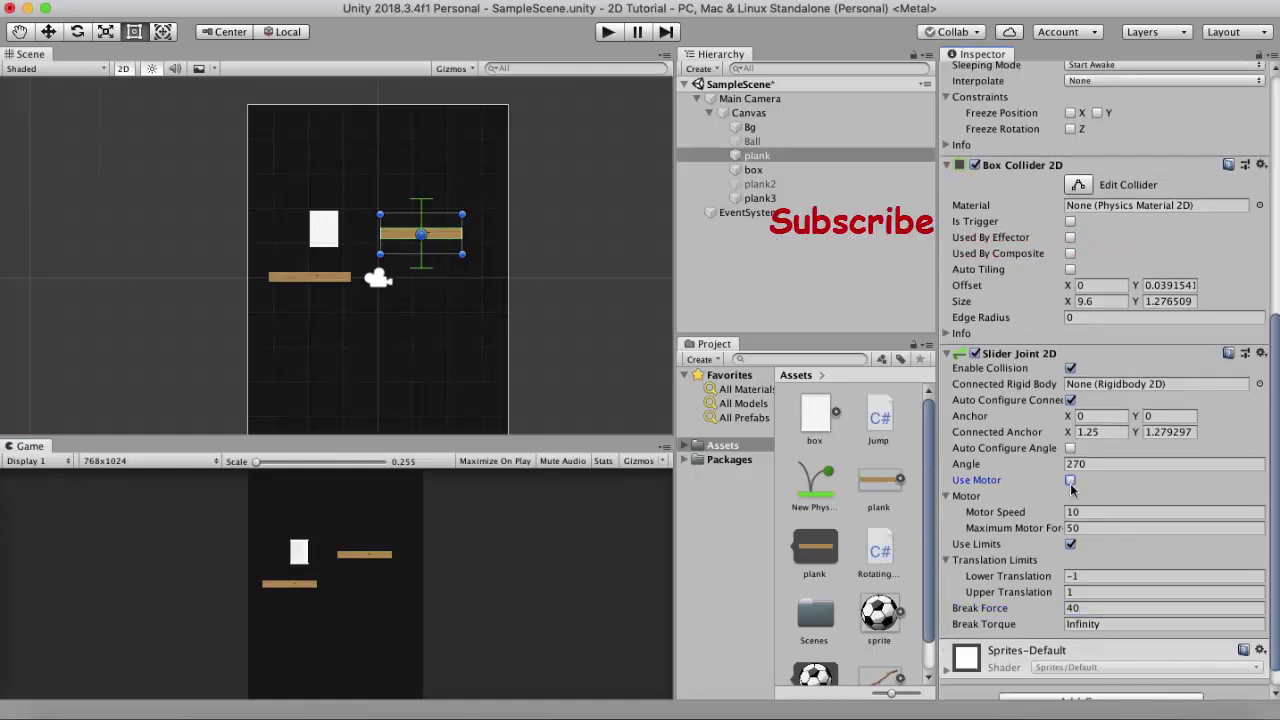
click(1070, 545)
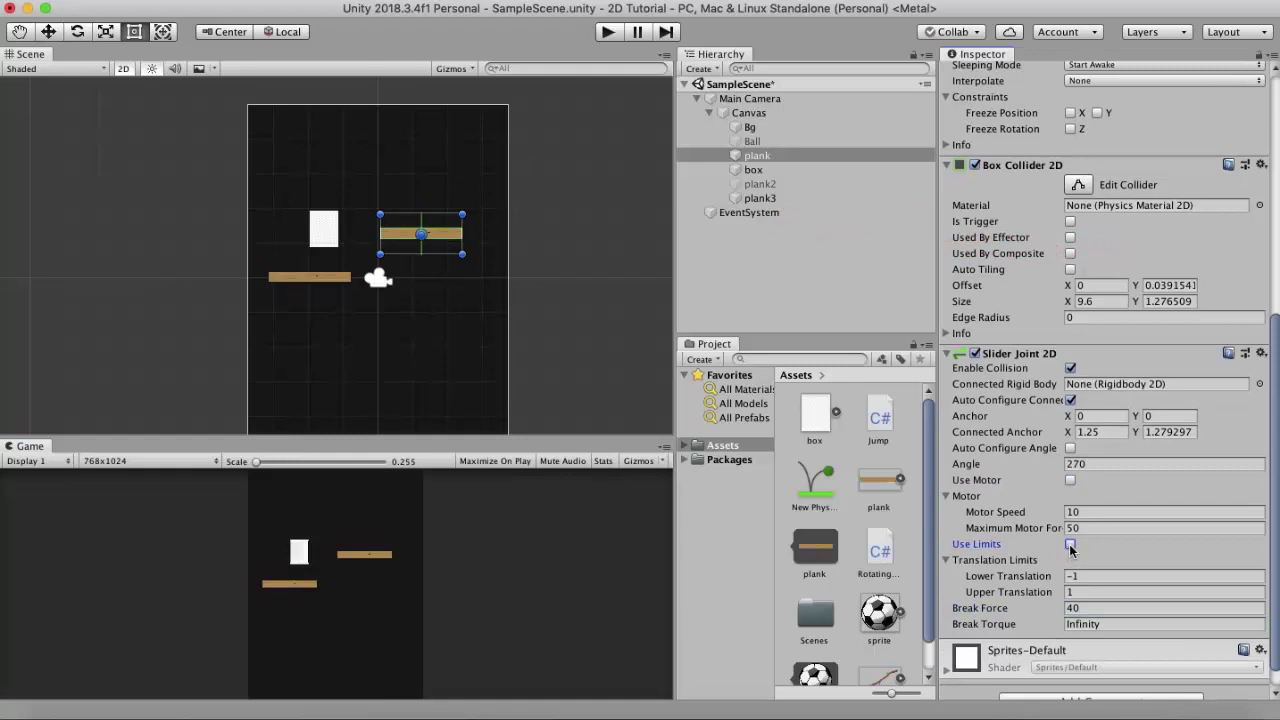
click(1070, 449)
click(609, 35)
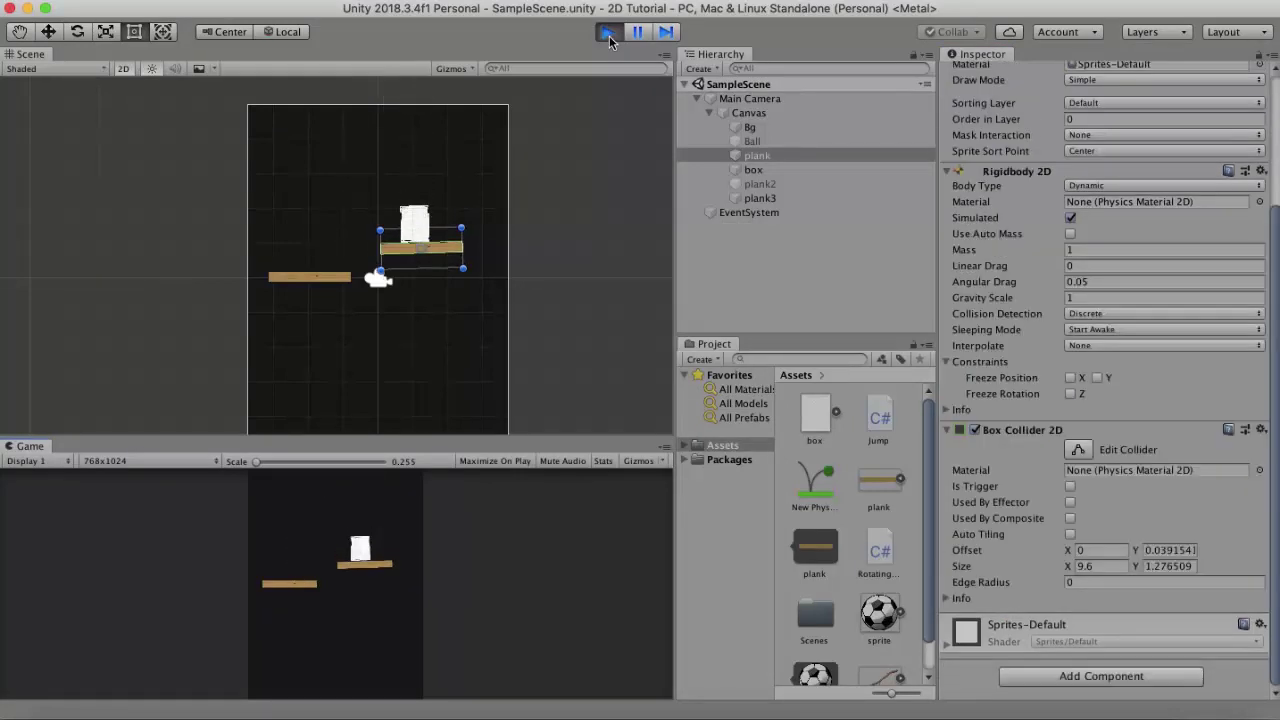
click(609, 35)
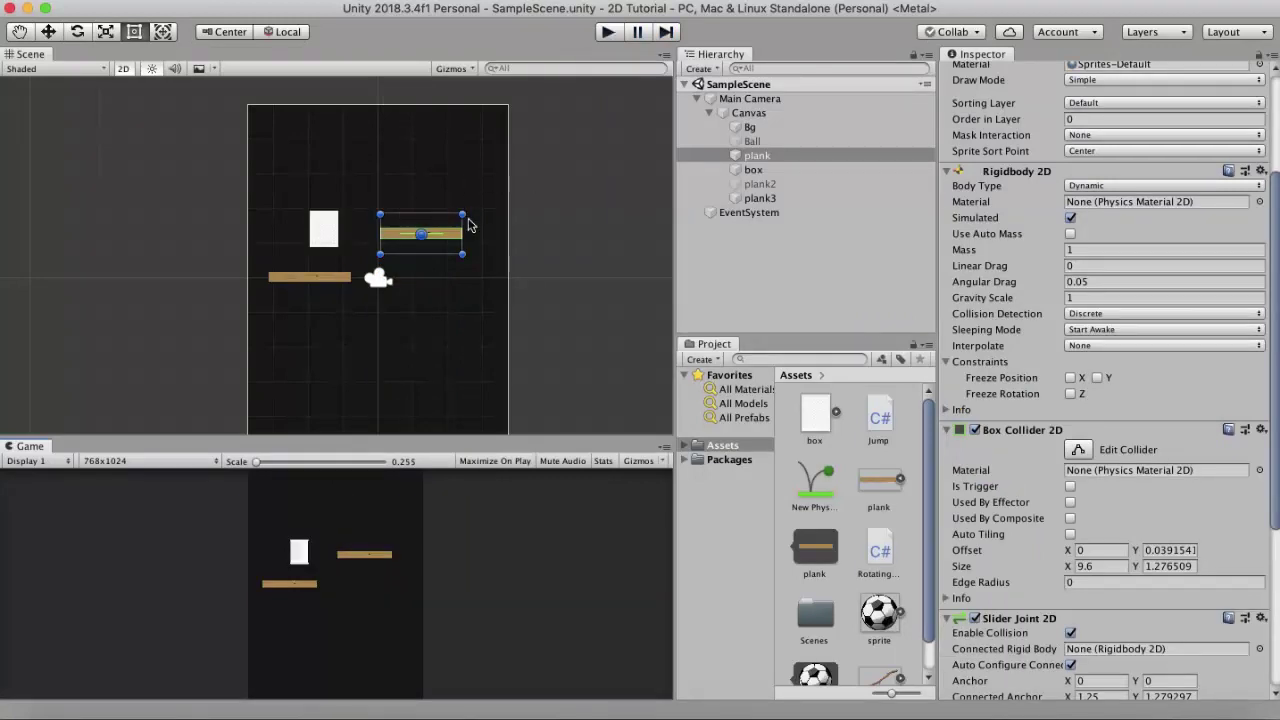
scroll(1025, 405, down, 5)
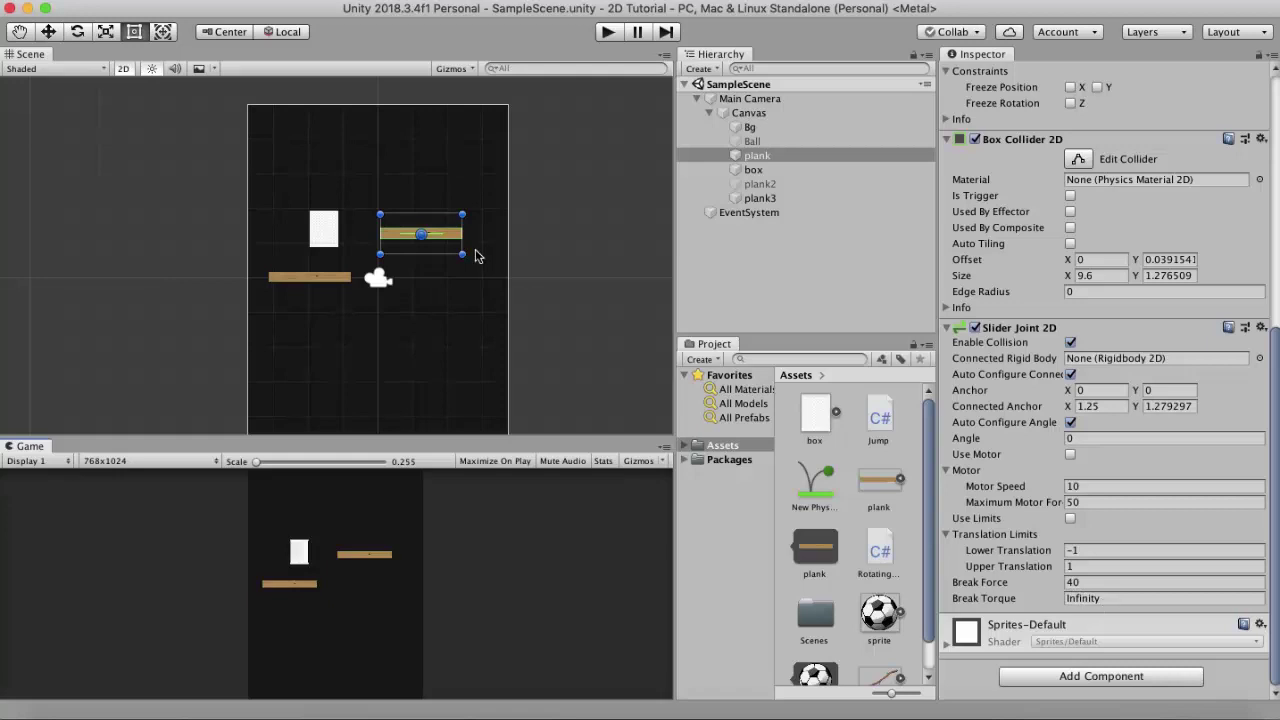
Set the slider joint's Break Force to Infinity and Break Torque to 40
click(1094, 582)
text(Inf)
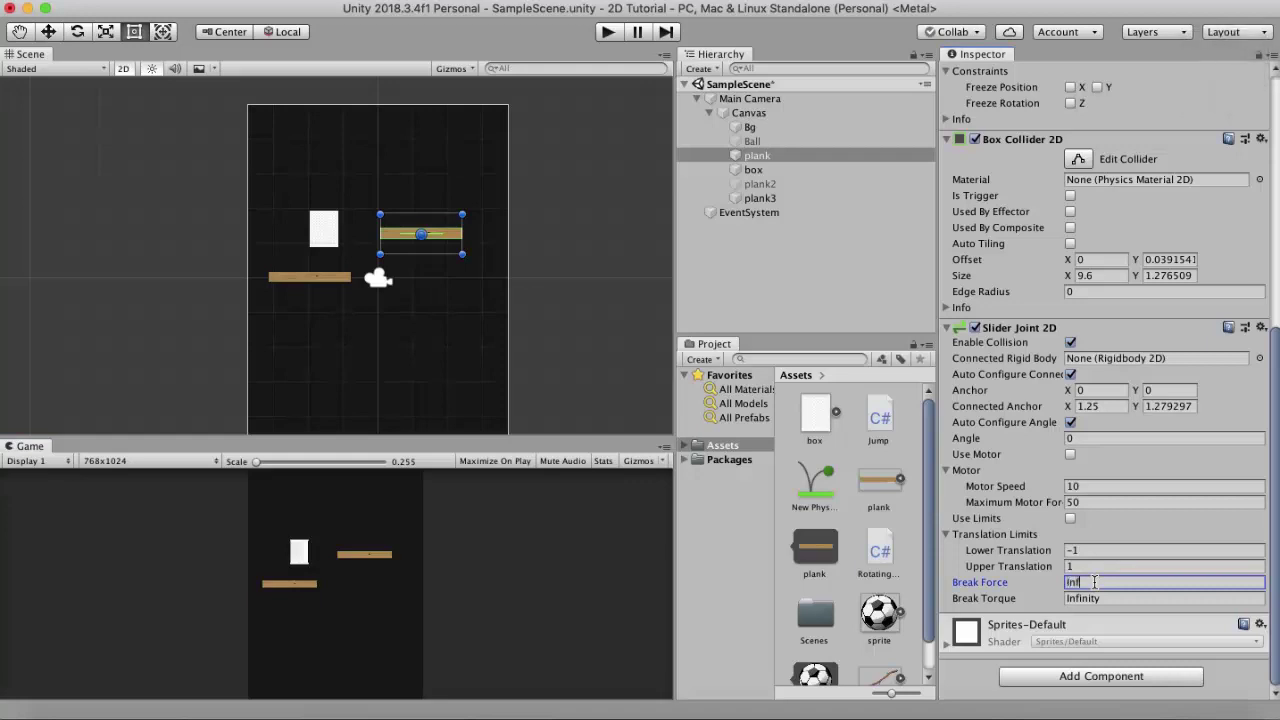
click(1089, 598)
text(40)
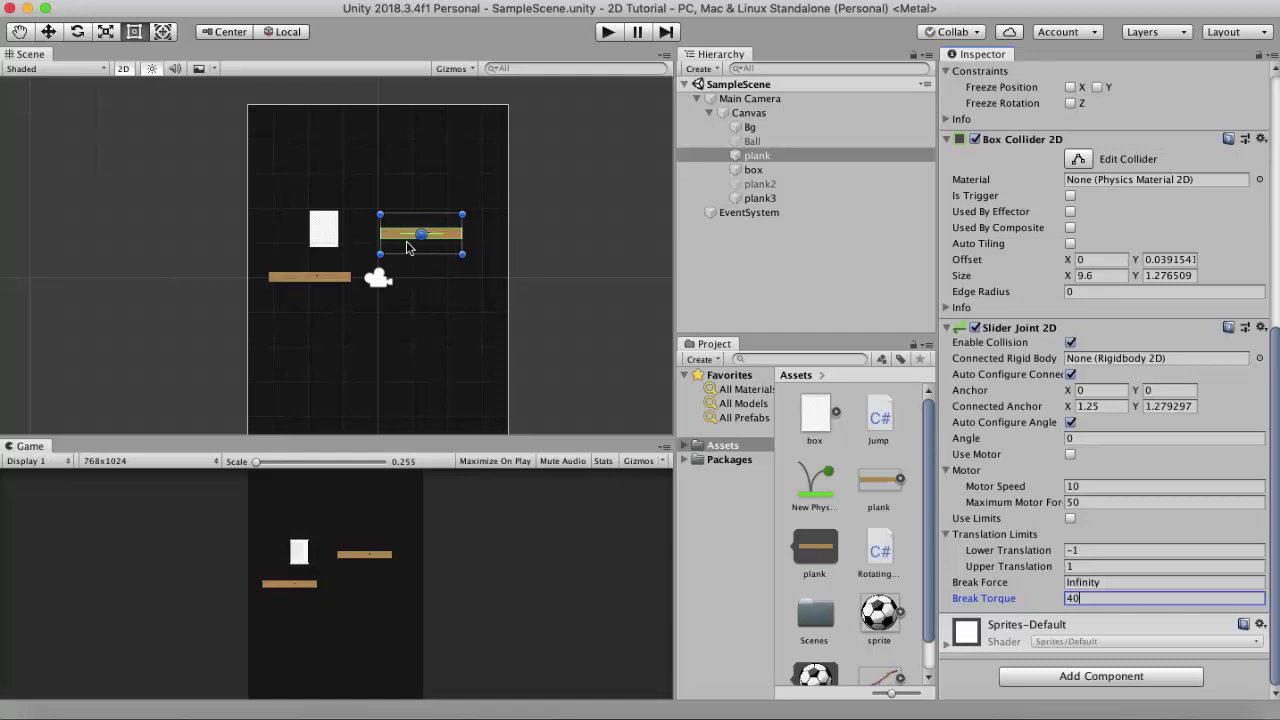
Test-run the scene with a jump, then stop Play mode
click(609, 32)
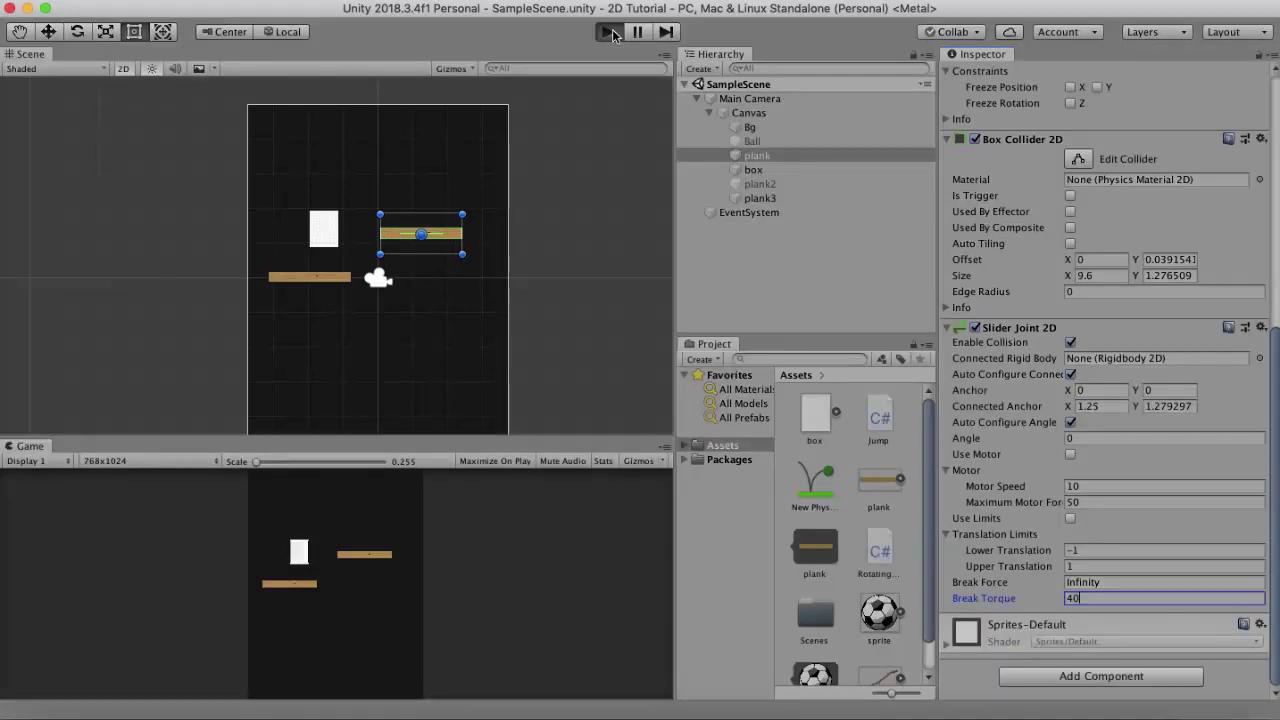
key(space)
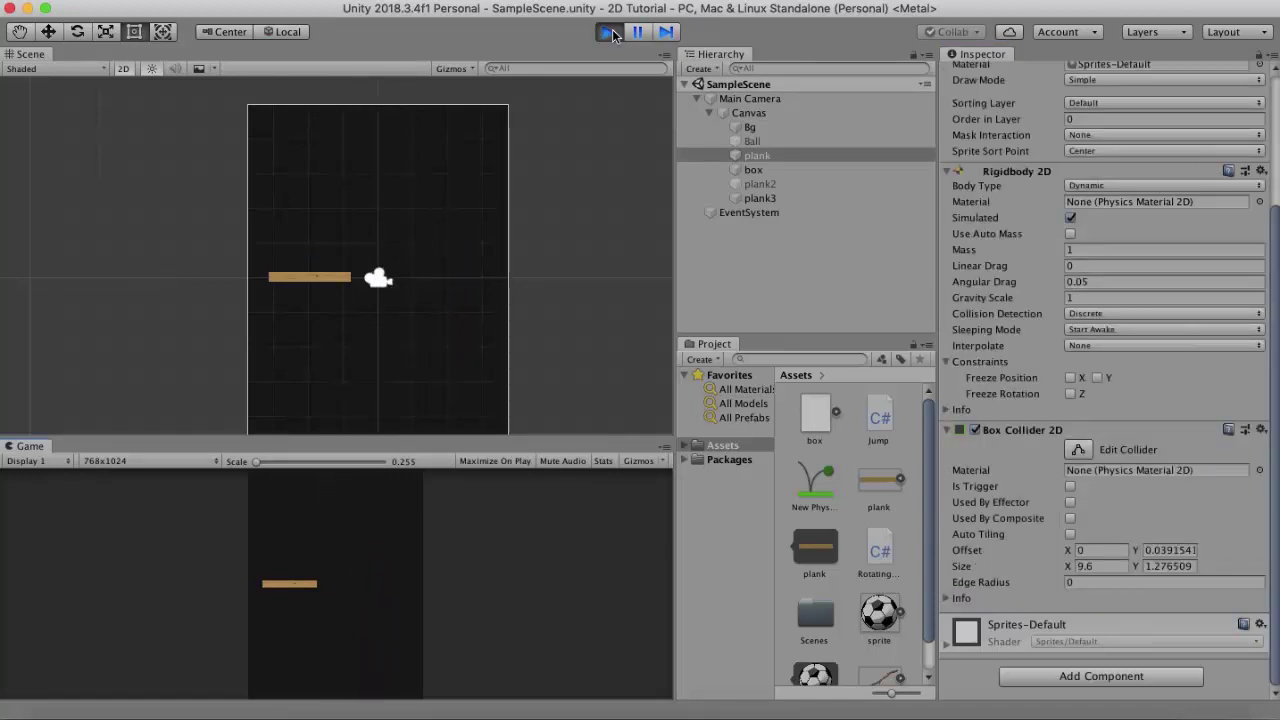
click(610, 32)
scroll(1058, 368, down, 5)
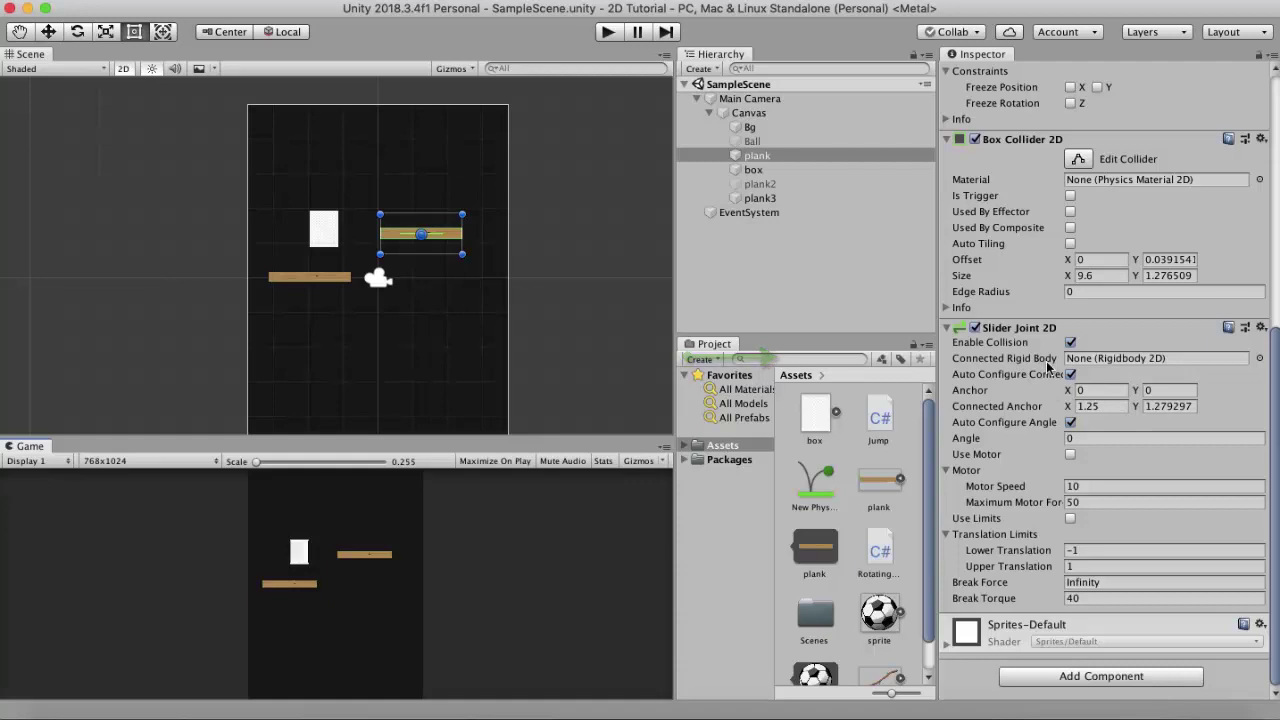
Duplicate plank3 into a new object named plank4
click(776, 199)
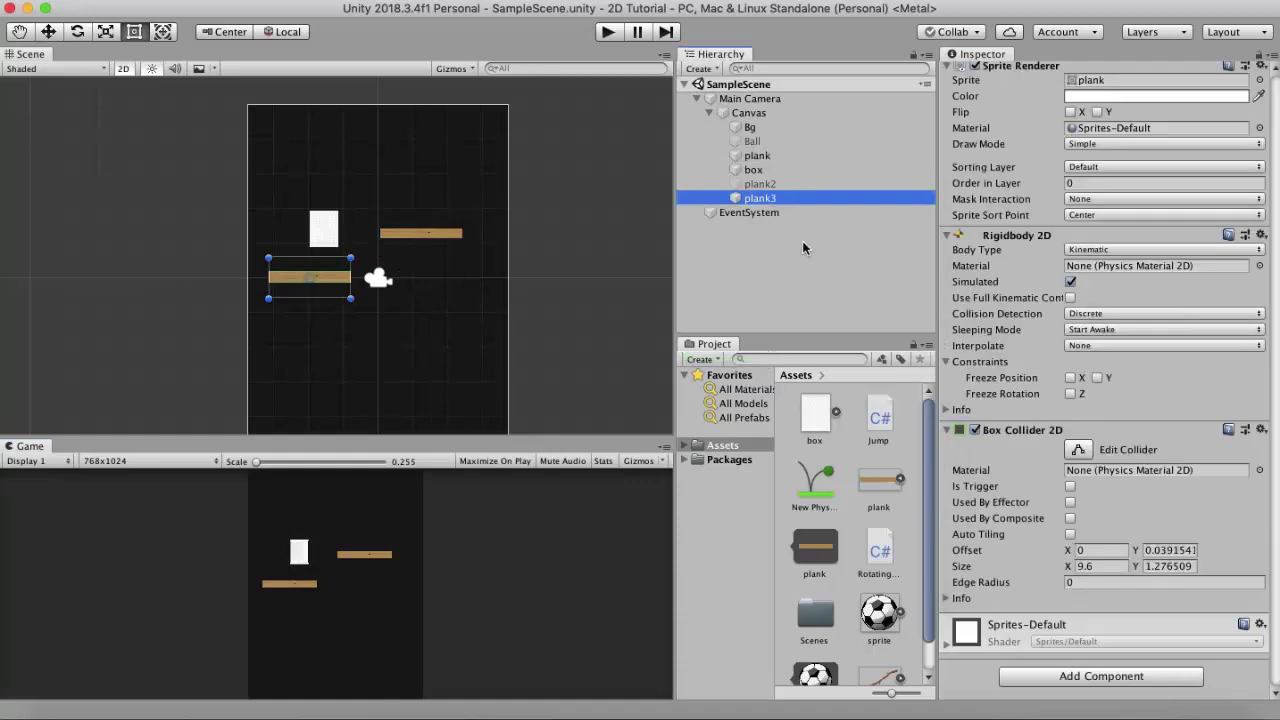
key(super+d)
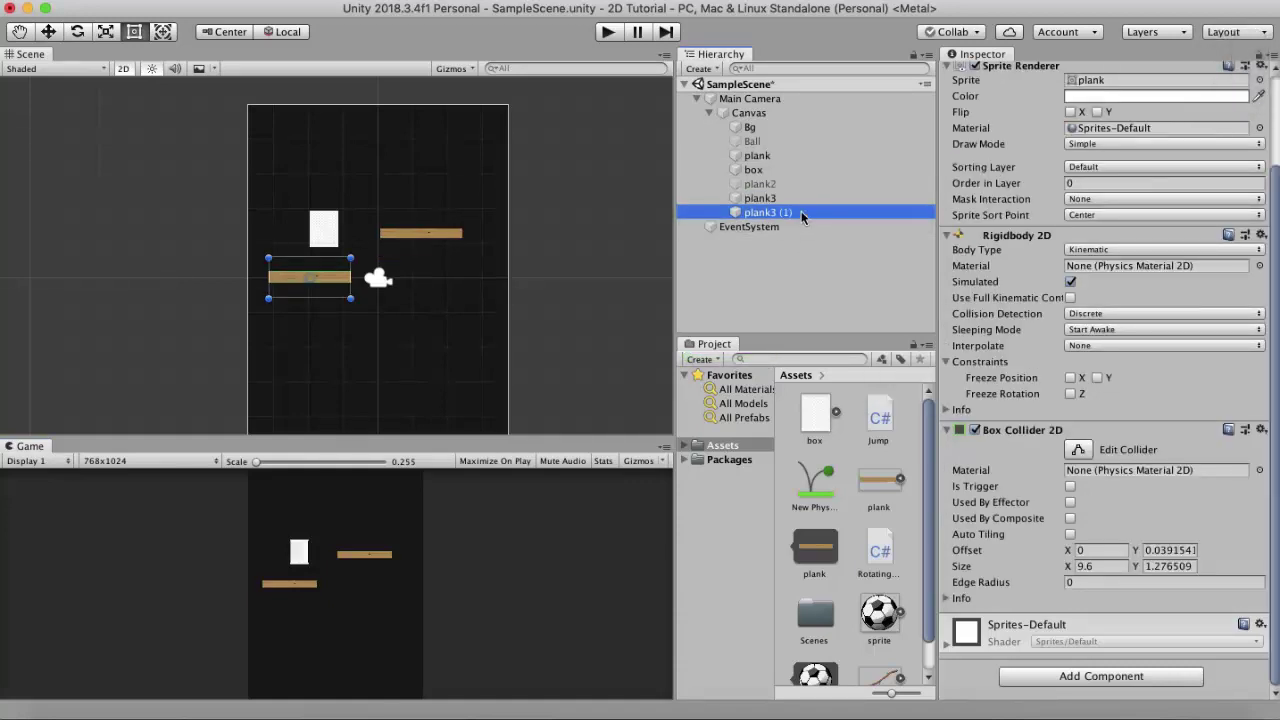
click(801, 212)
key(Return)
Place plank4 upright just right of the upper plank, around position 305, 136
drag(336, 279, 482, 216)
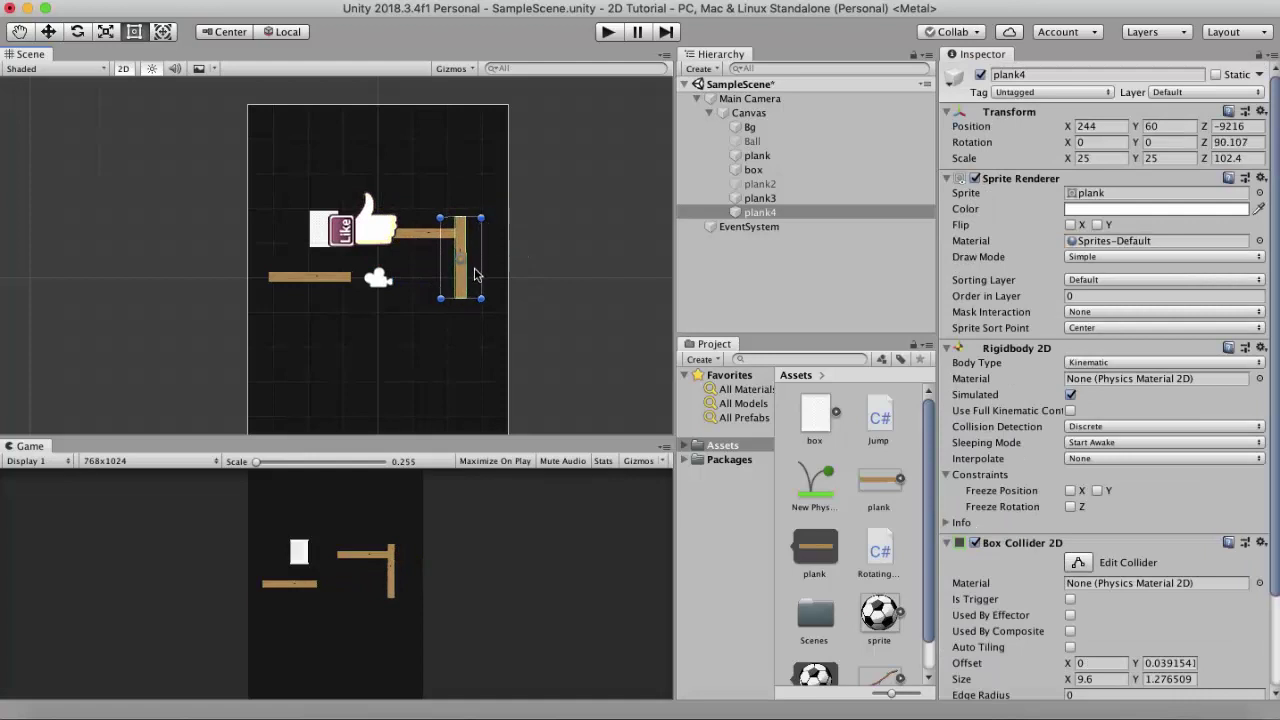
drag(466, 286, 495, 252)
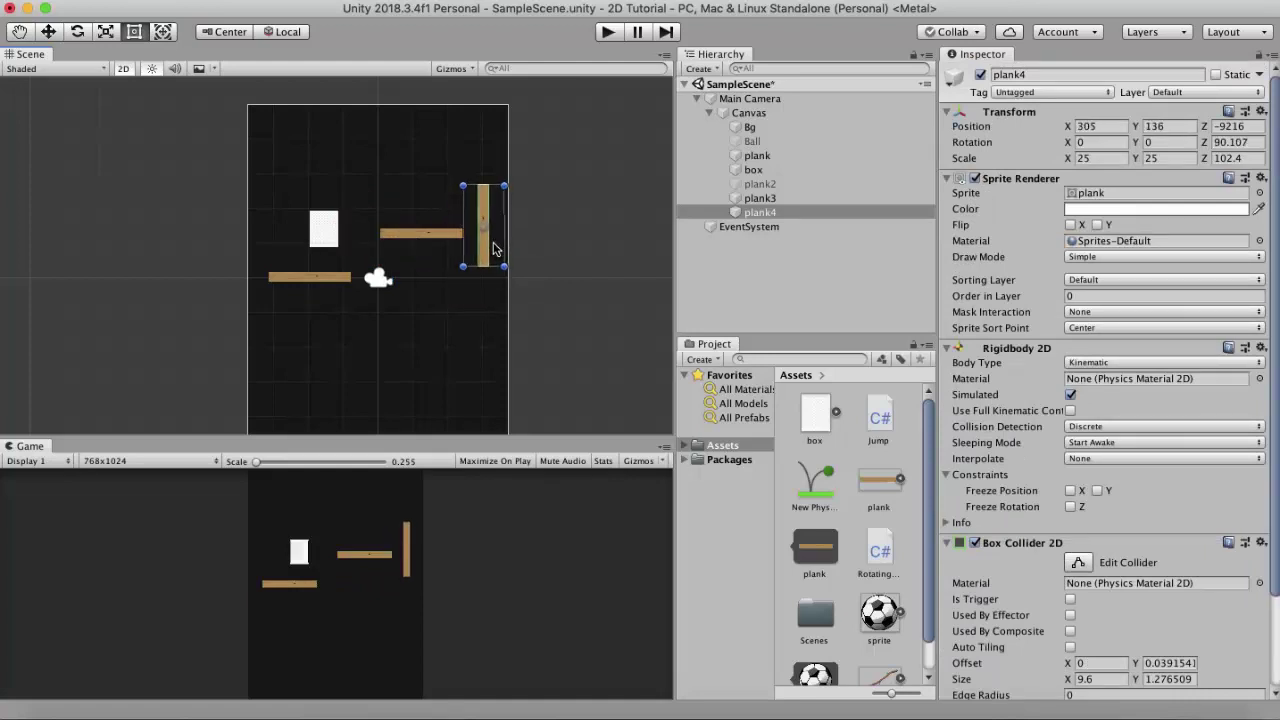
click(757, 155)
scroll(1000, 340, down, 10)
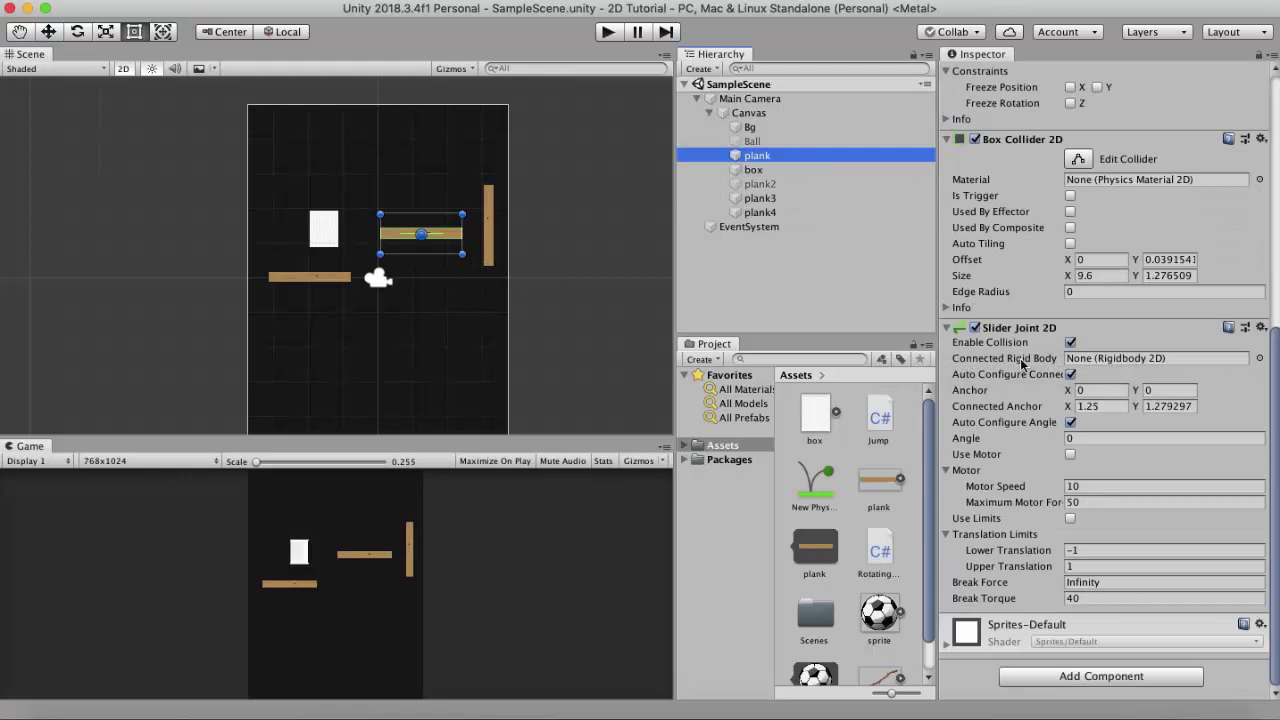
Connect the plank's slider joint to plank4's rigidbody and briefly test it
drag(772, 213, 1095, 362)
key(super+p)
key(super+p)
click(1071, 423)
Set the joint angle manually to 1 and test the plank sliding in Play mode
click(1081, 437)
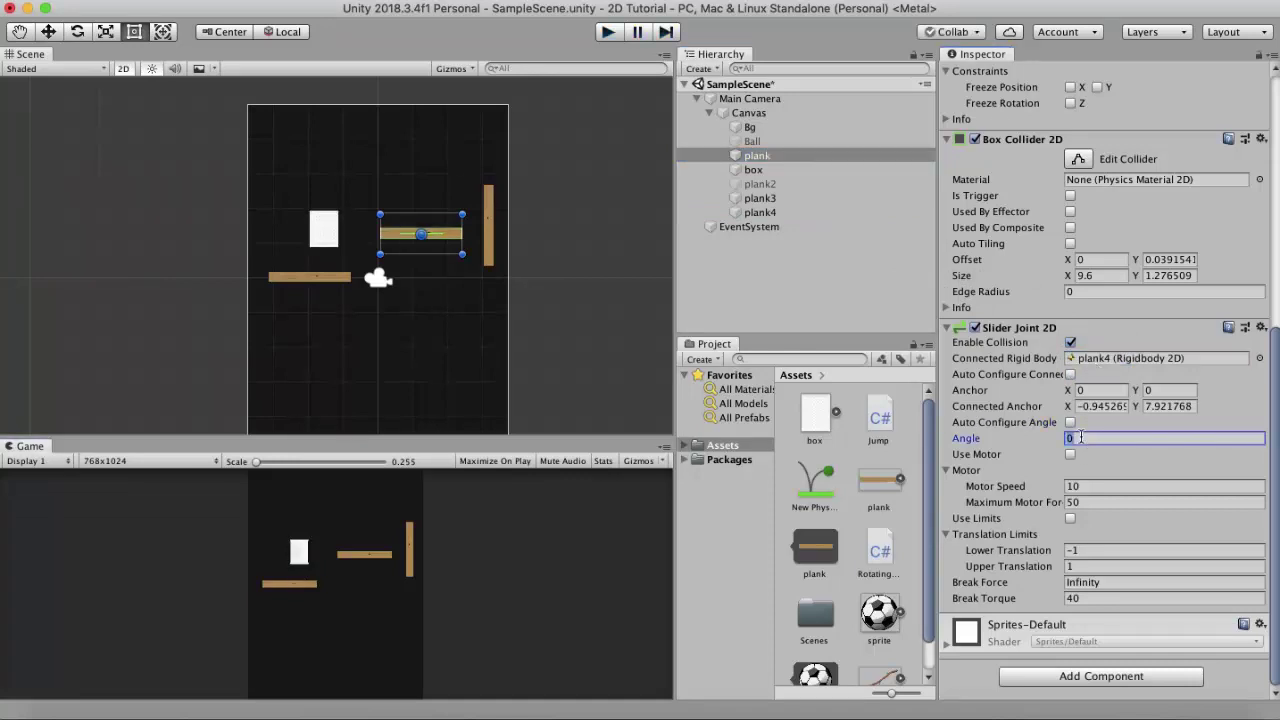
text(1)
click(607, 32)
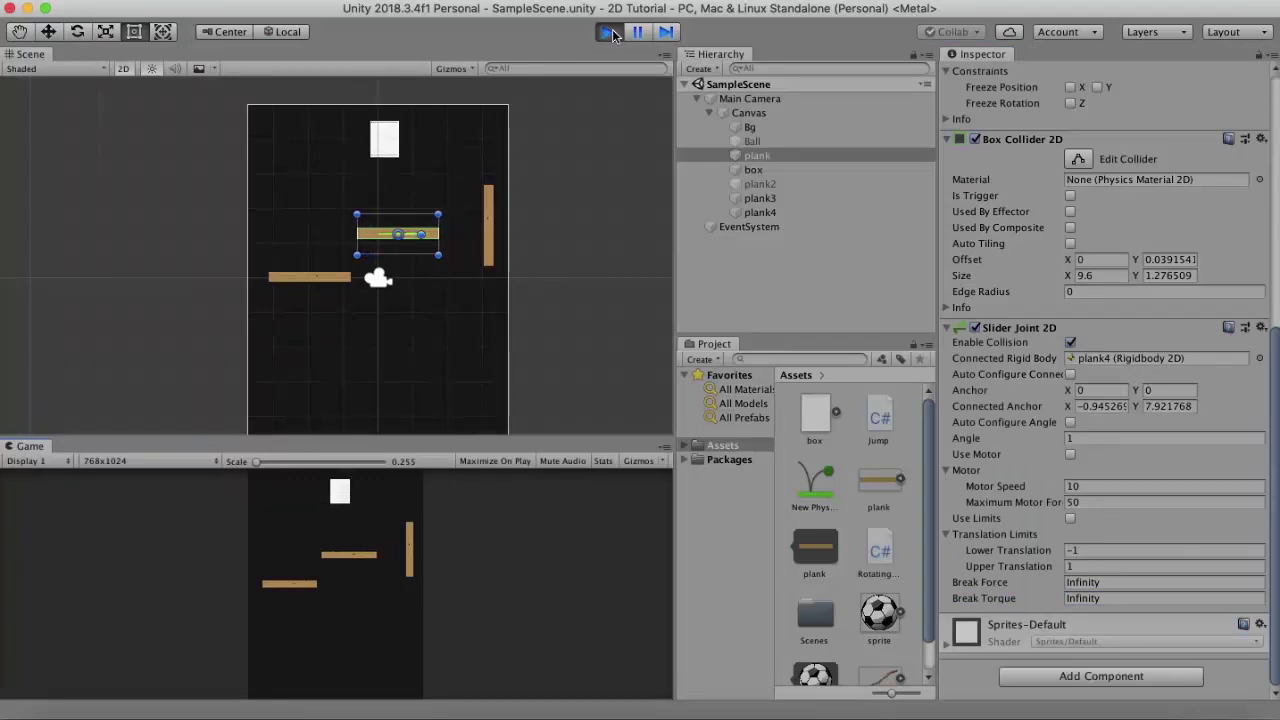
click(608, 32)
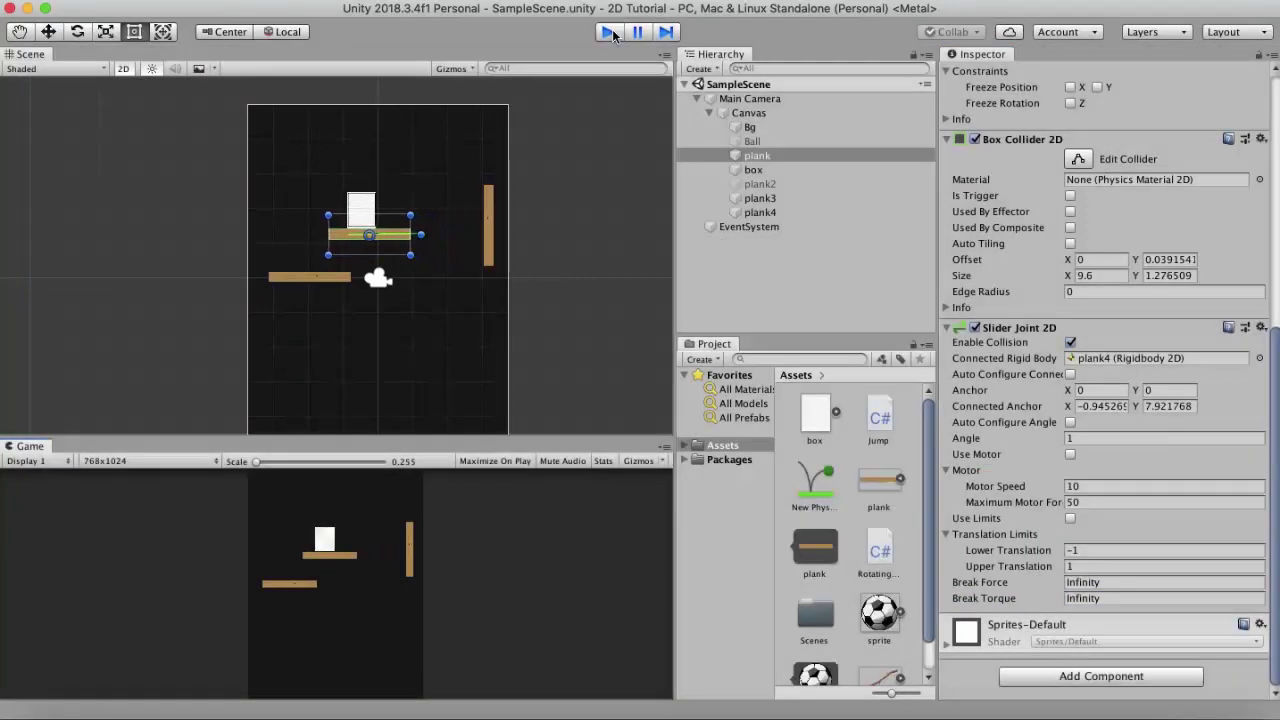
click(1075, 438)
Set the slider joint angle to 179, save, and test-run the scene
text(179)
key(super+s)
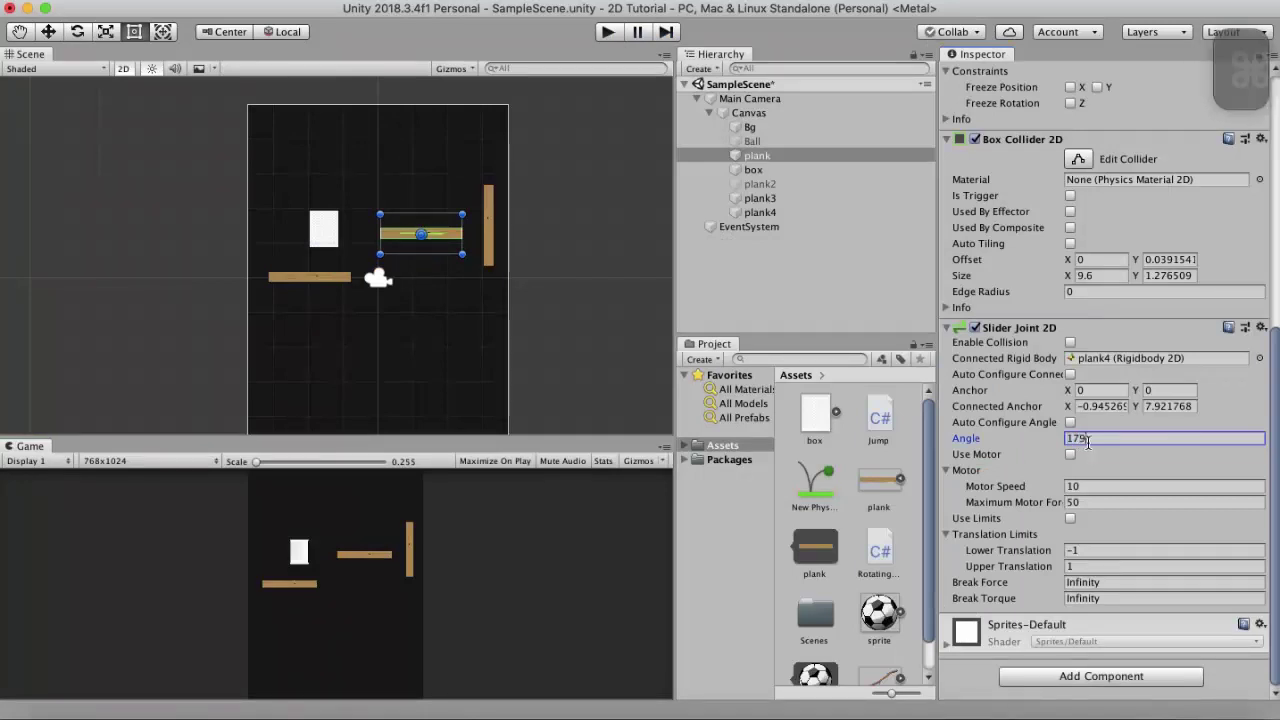
click(608, 32)
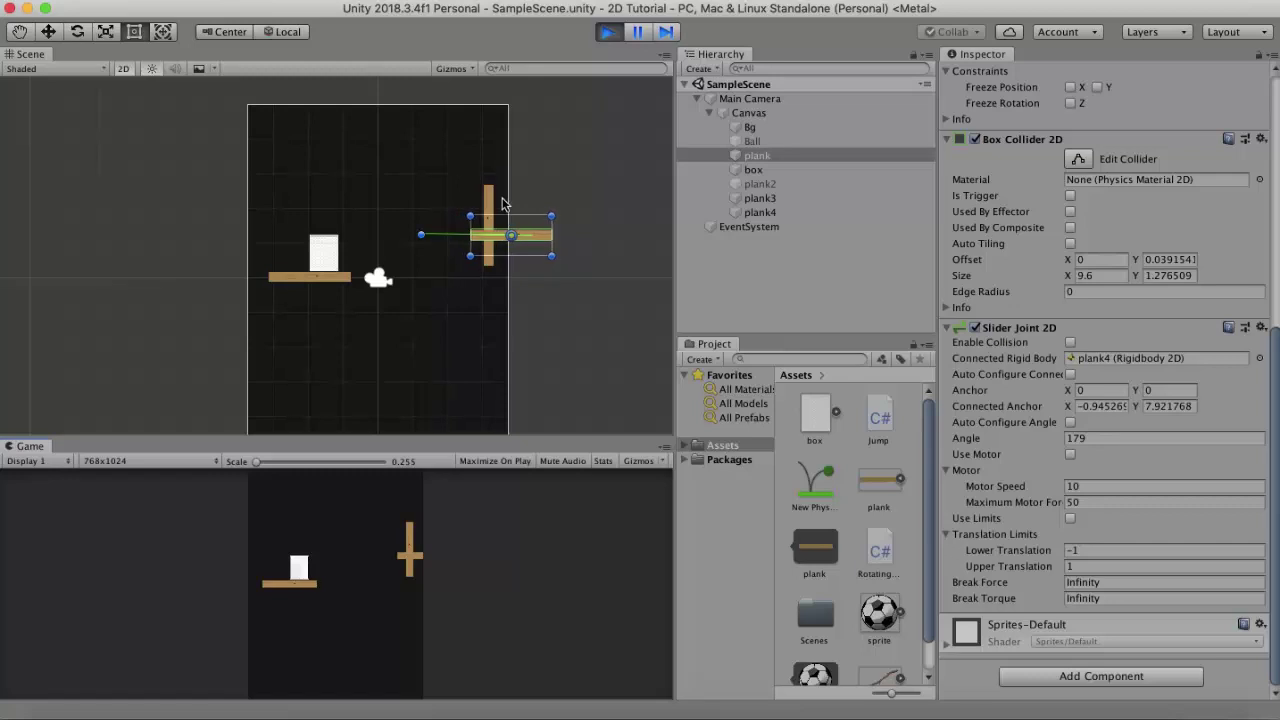
click(607, 31)
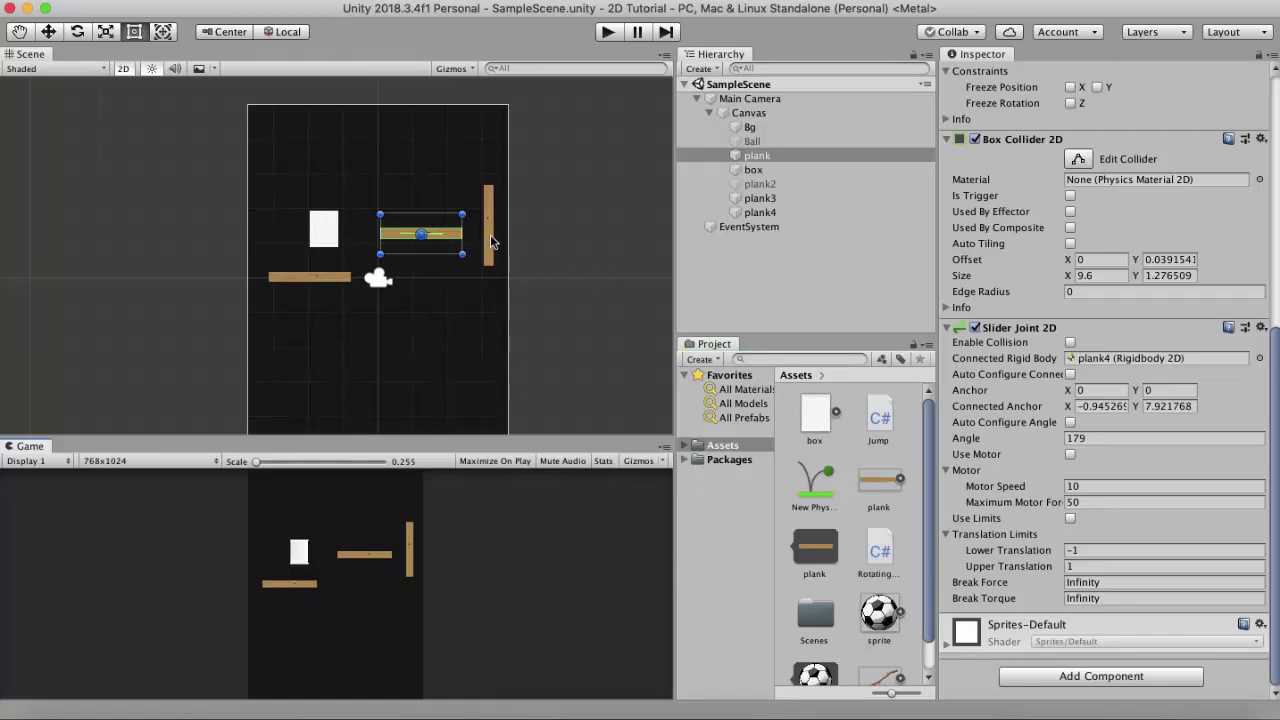
Enable Collision on the slider joint and test the scene again
click(1070, 342)
click(608, 32)
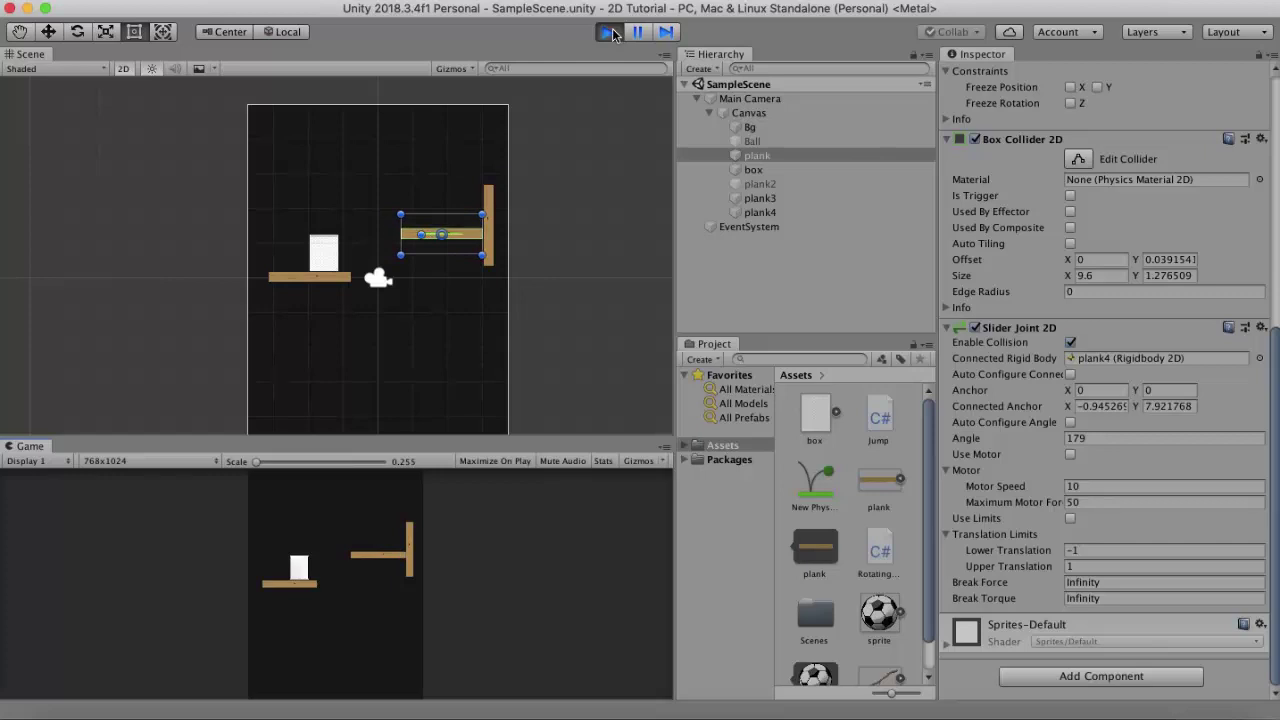
click(608, 32)
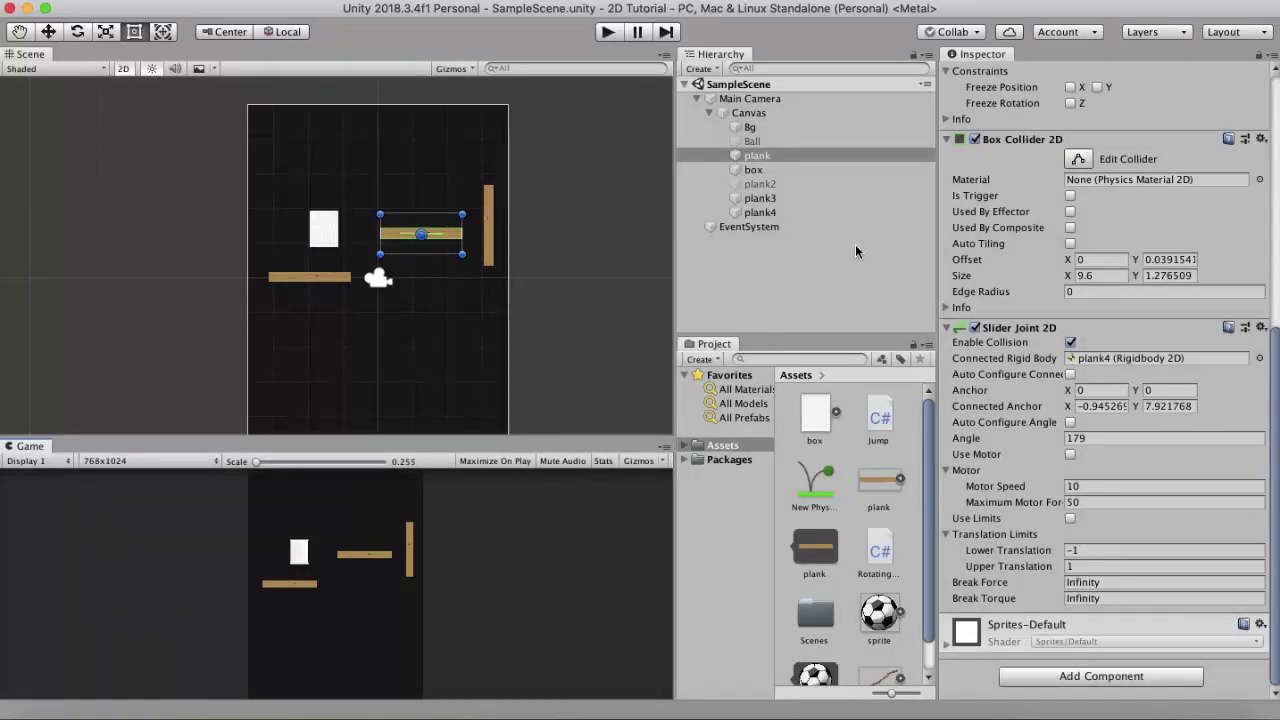